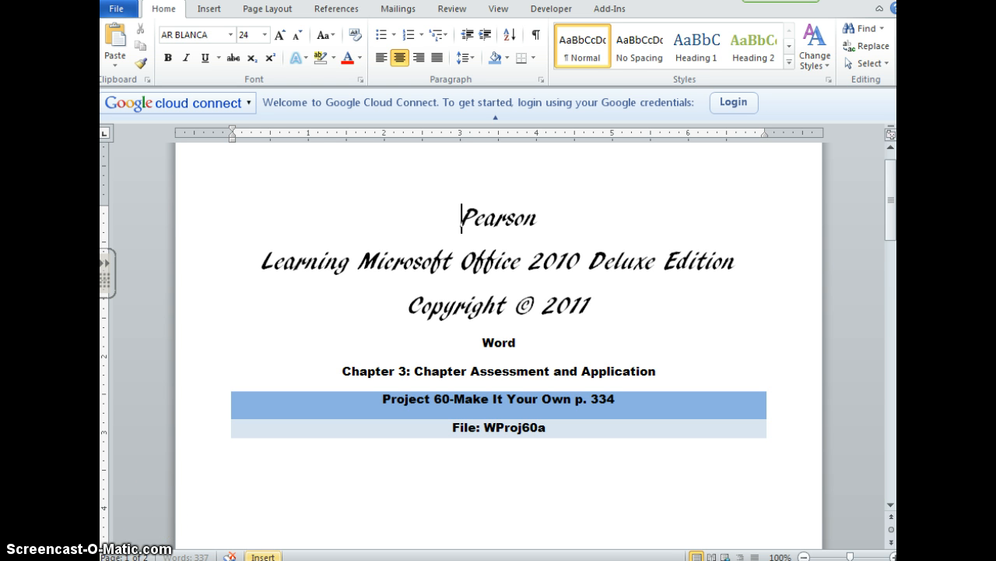
- Open the header on the page titled "Getting a Job Search Started" for editing and right-align it
left_click(891, 543)
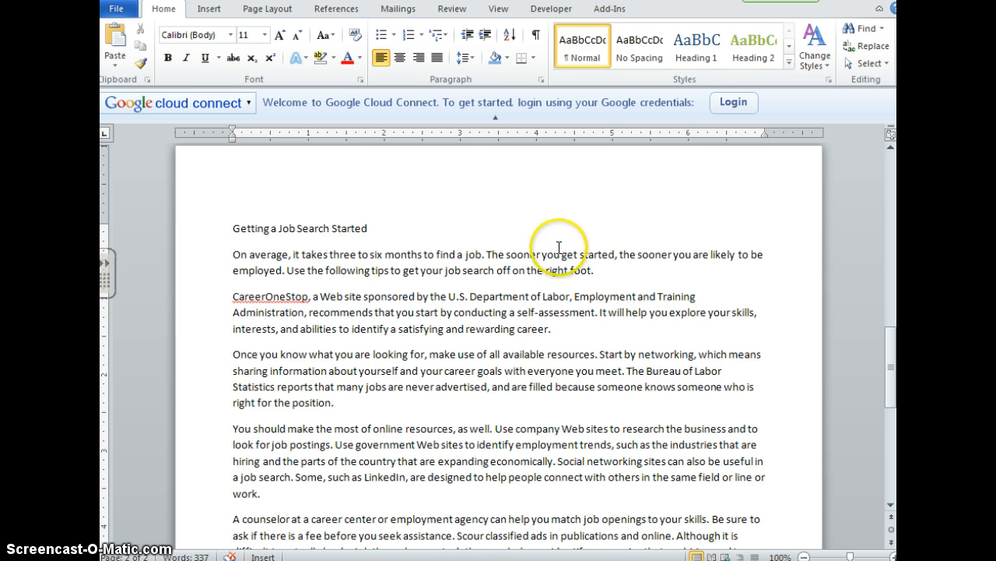
scroll(556, 238, "up", 1)
left_click(223, 236)
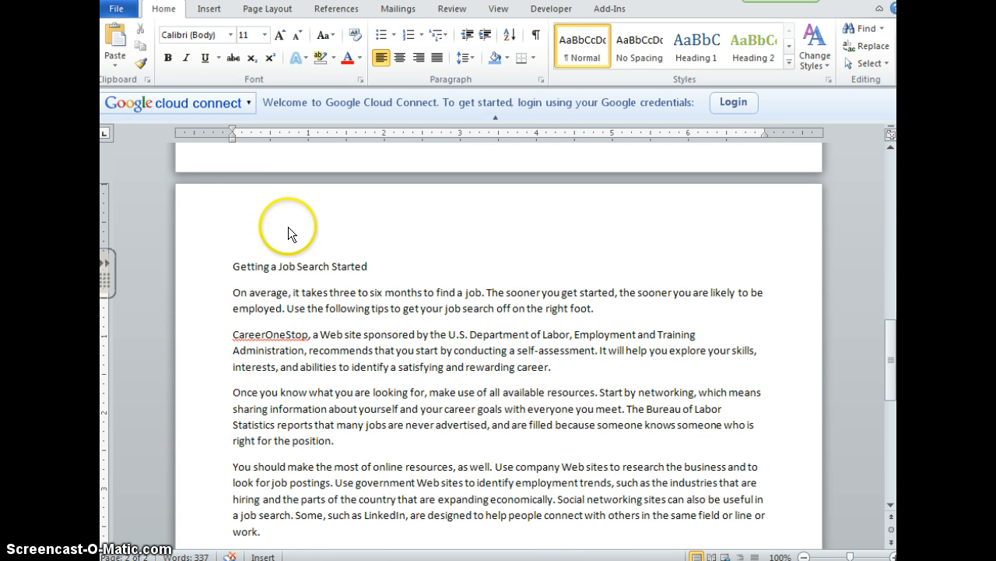
double_click(441, 215)
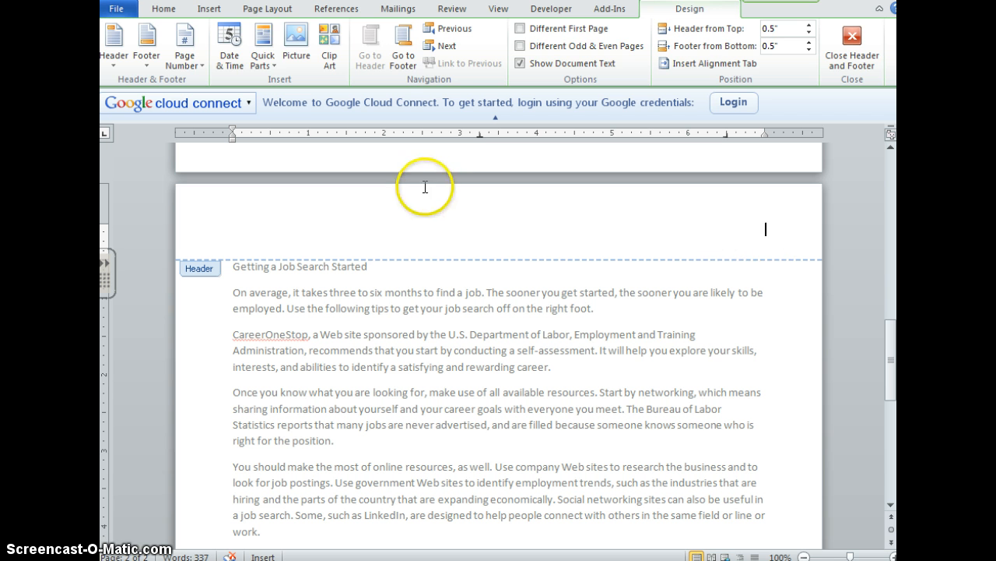
left_click(165, 11)
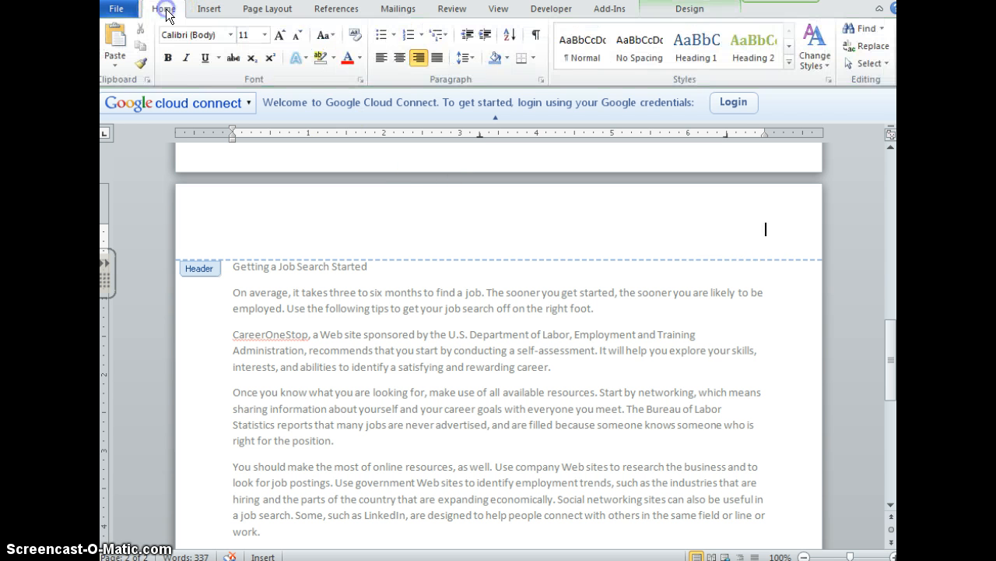
left_click(384, 57)
left_click(397, 58)
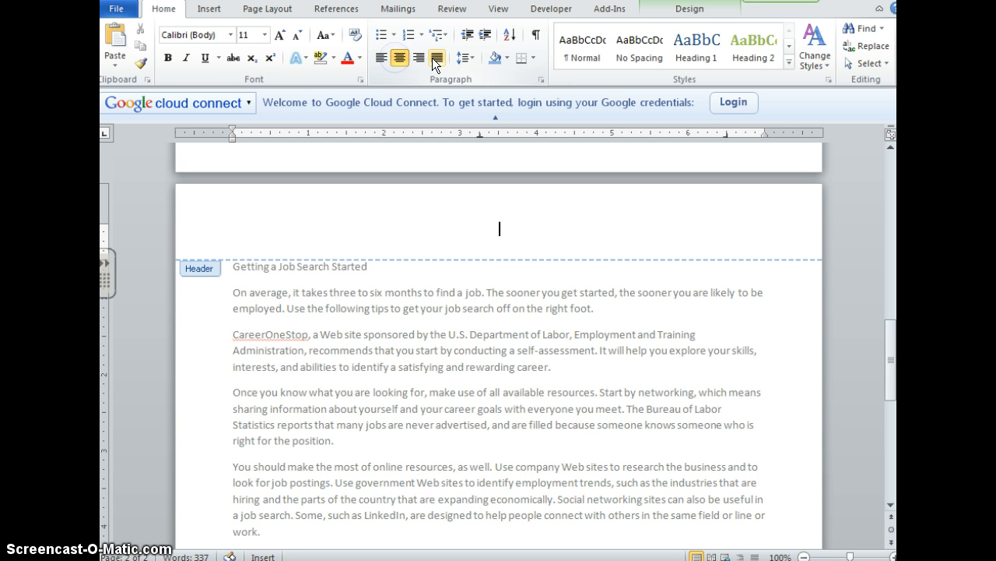
left_click(419, 57)
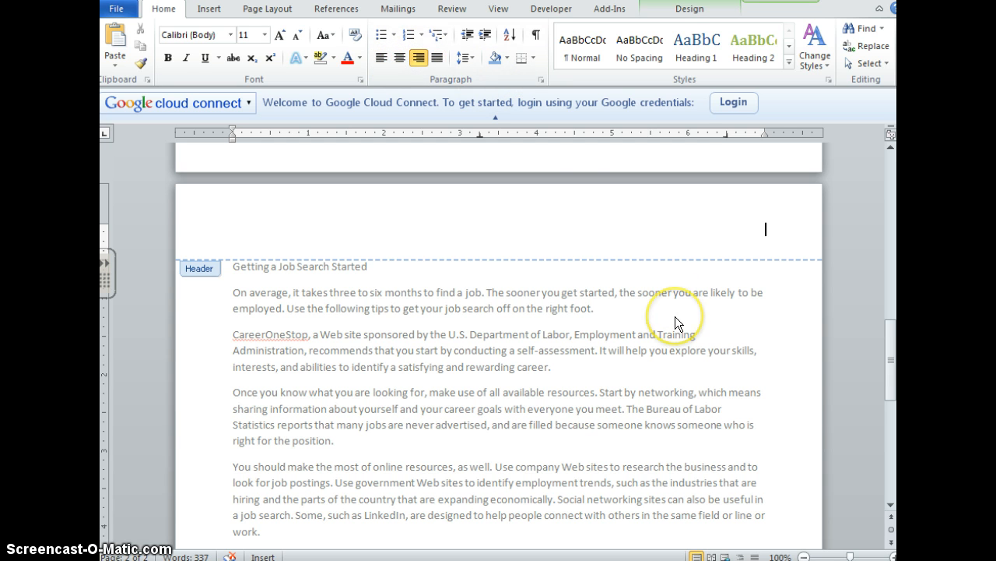
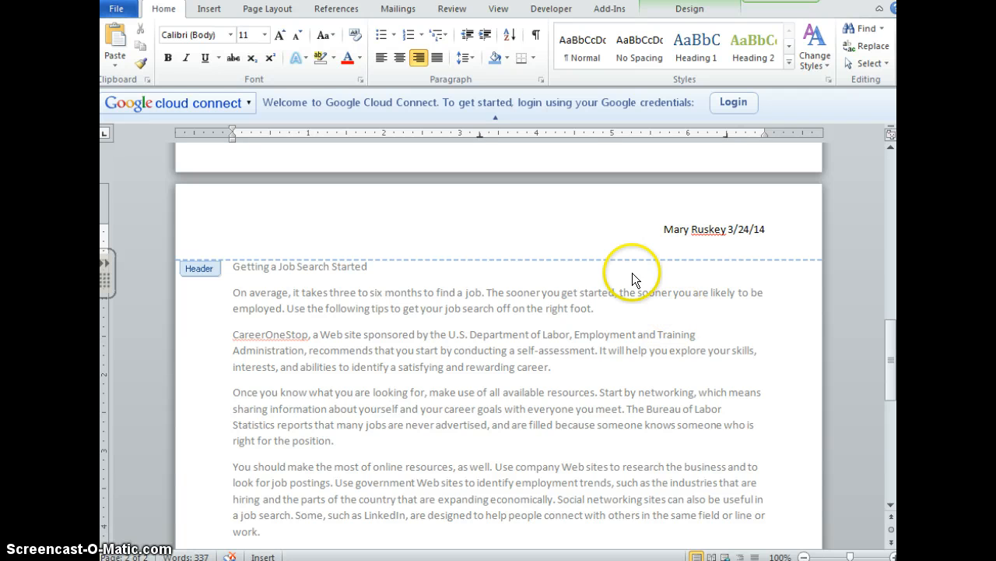
- Enter the author's full name and the date 3/24/14 in the header, then close the header
left_click(690, 9)
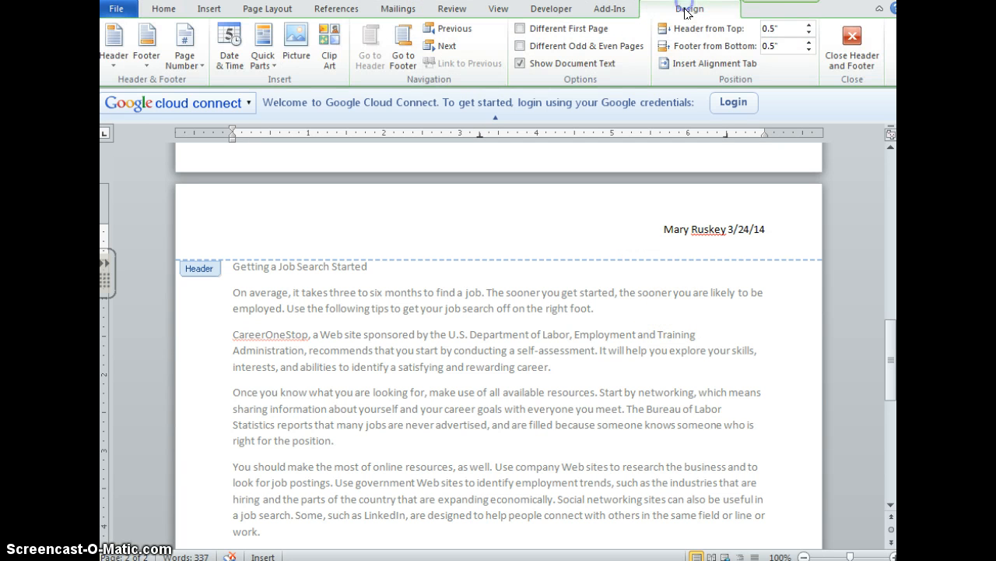
left_click(860, 45)
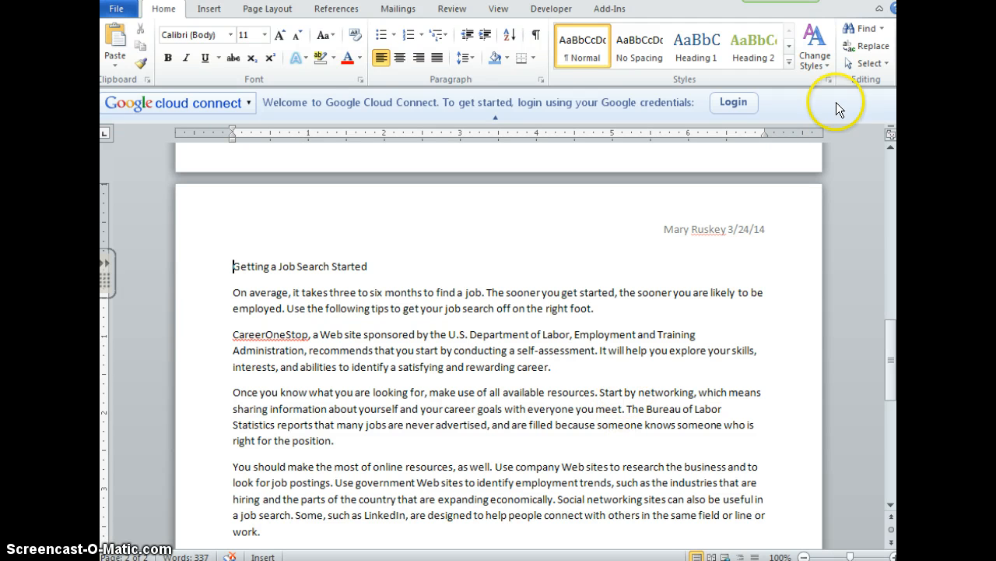
- Apply the Perspective style set to the document
left_click(821, 59)
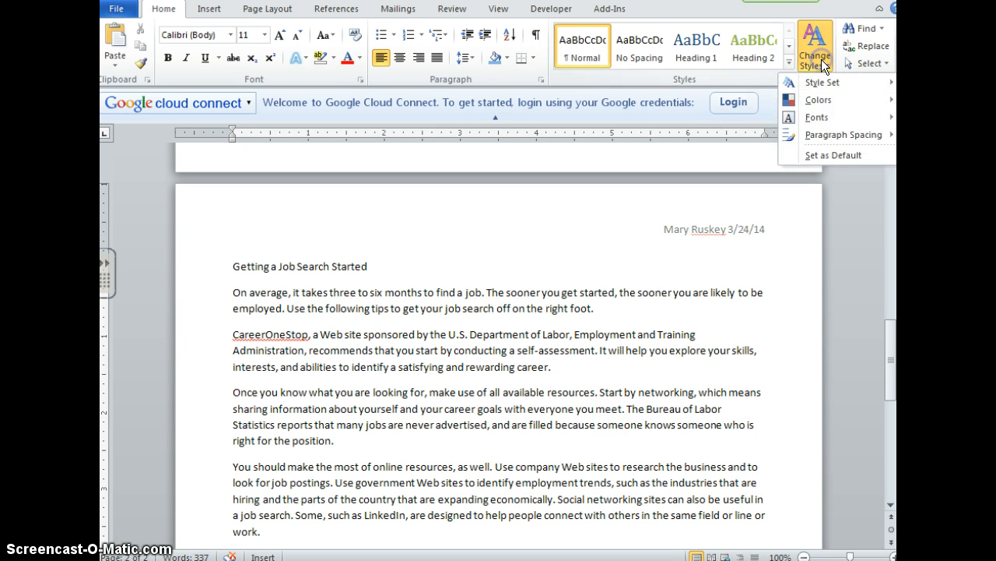
mouse_move(821, 82)
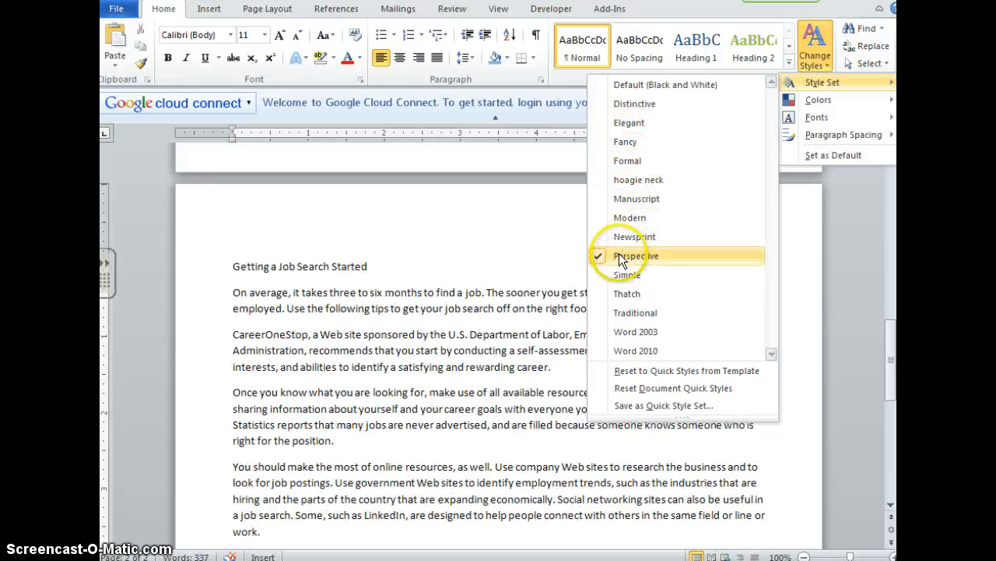
left_click(618, 255)
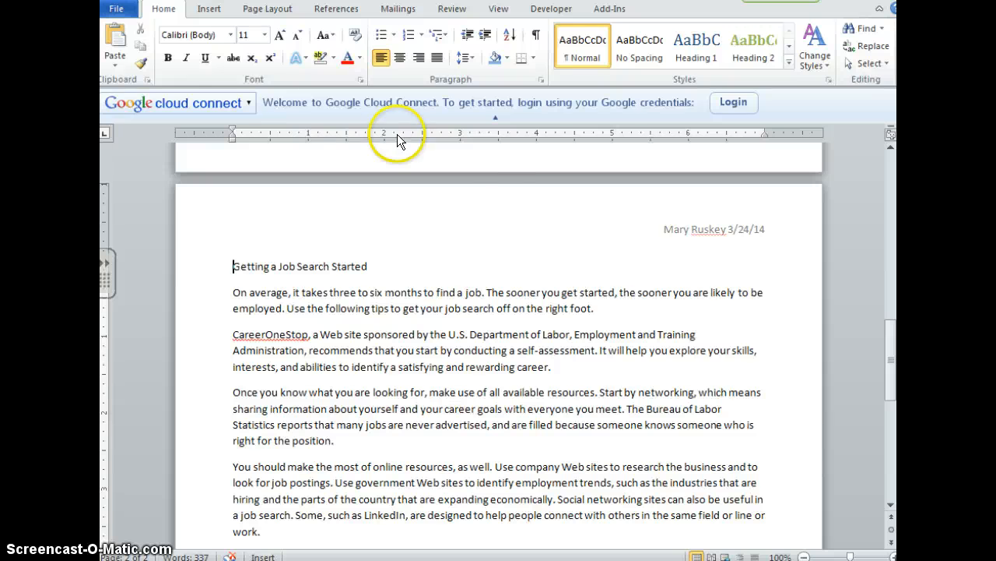
- Apply the built-in Horizon theme to the document
left_click(267, 9)
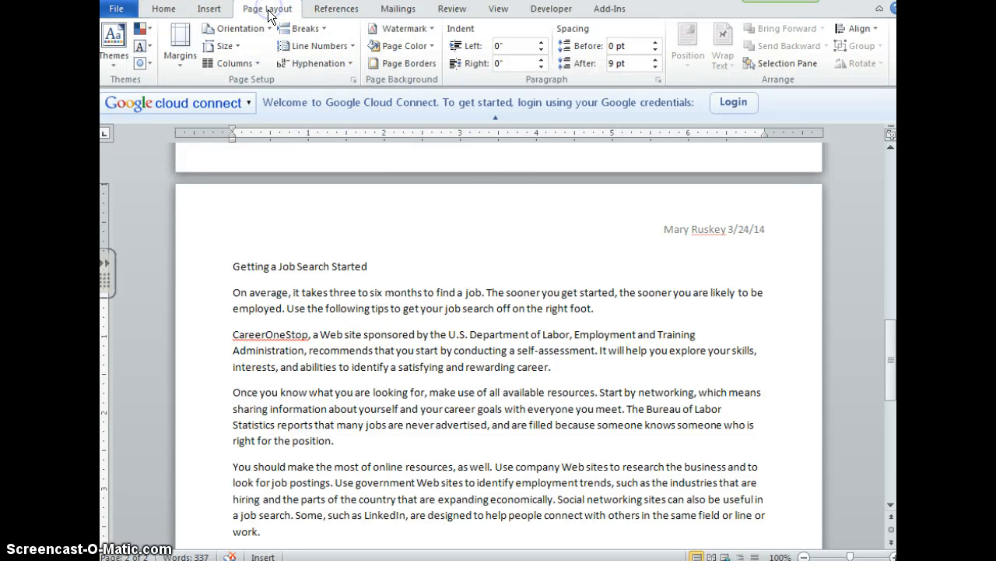
left_click(114, 61)
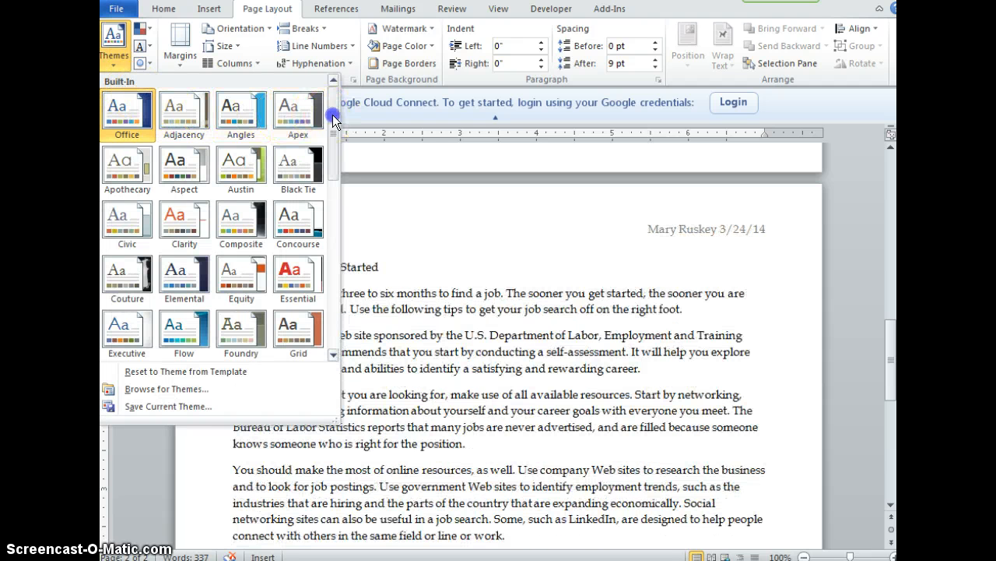
left_click_drag(330, 106, 332, 172)
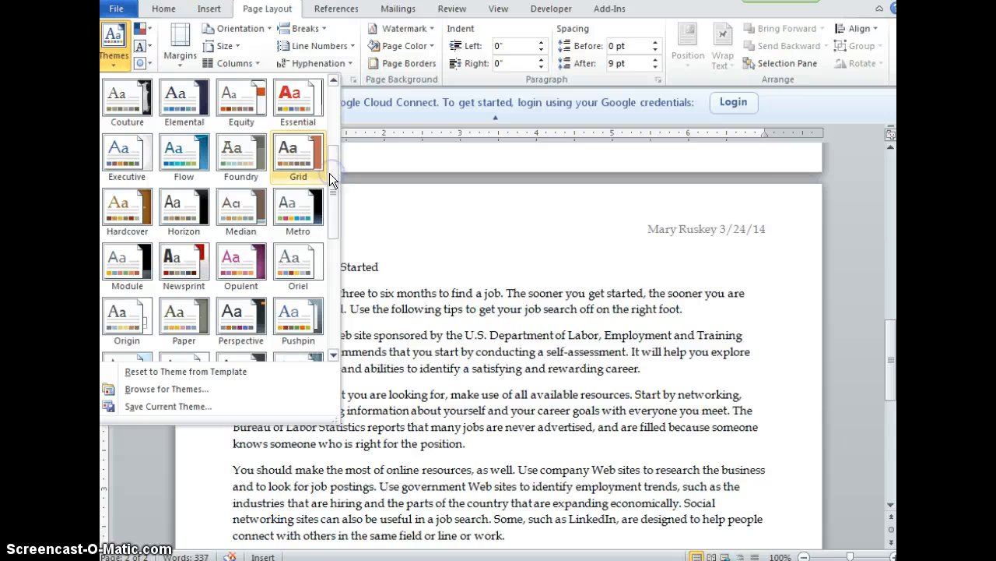
left_click(185, 206)
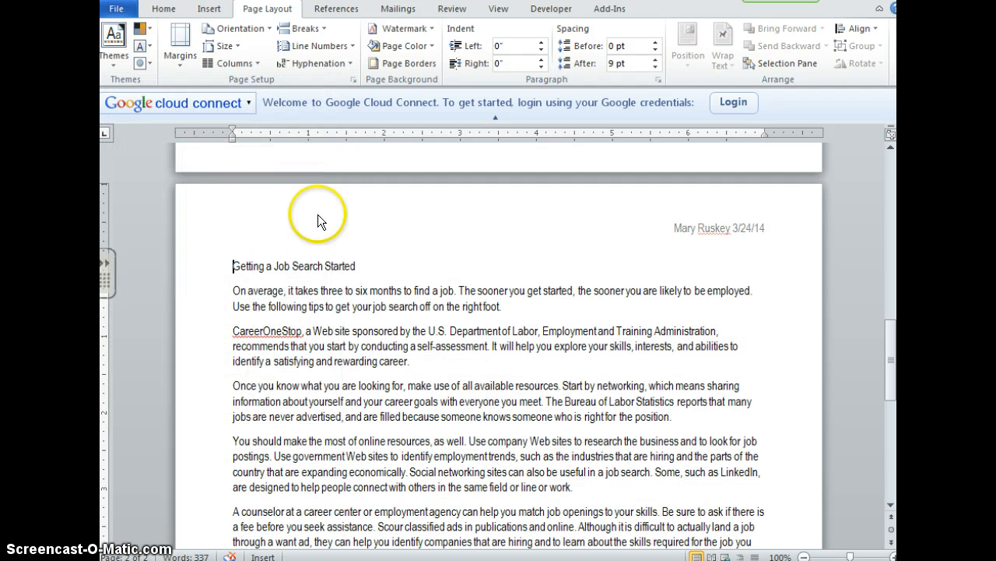
left_click(382, 308)
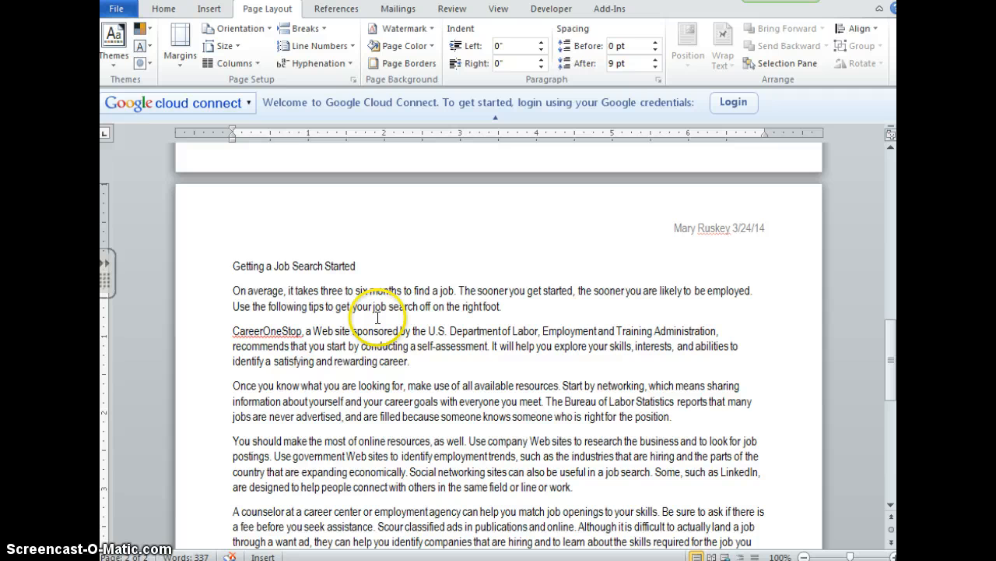
- Apply the Title style to the line "Getting a Job Search Started" and center it
left_click(232, 265)
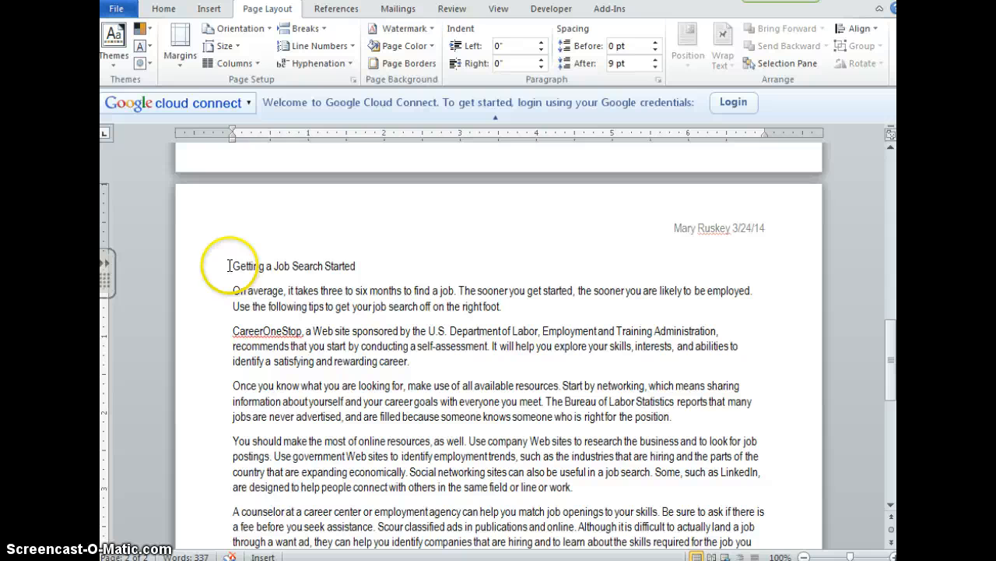
left_click_drag(230, 266, 360, 268)
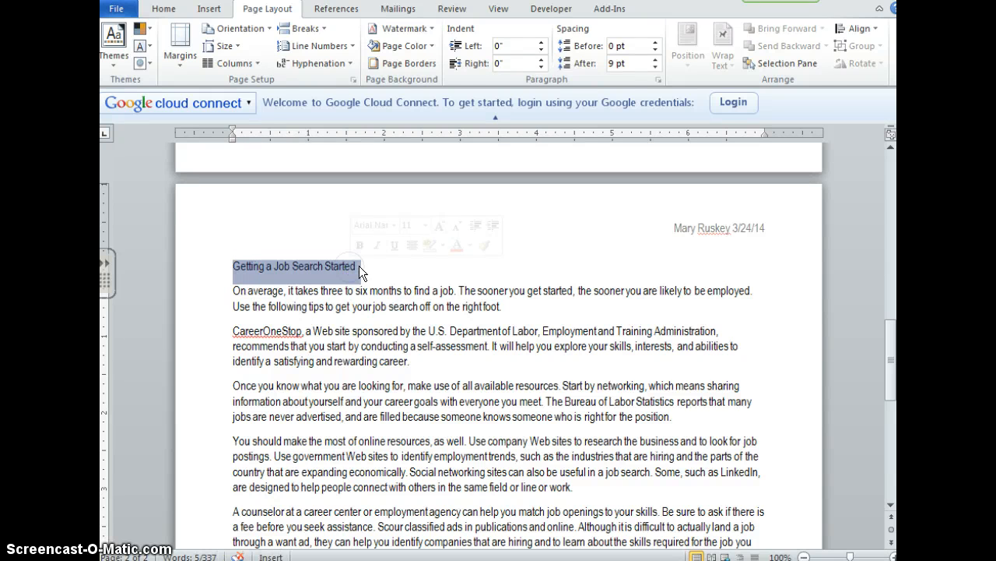
left_click(162, 9)
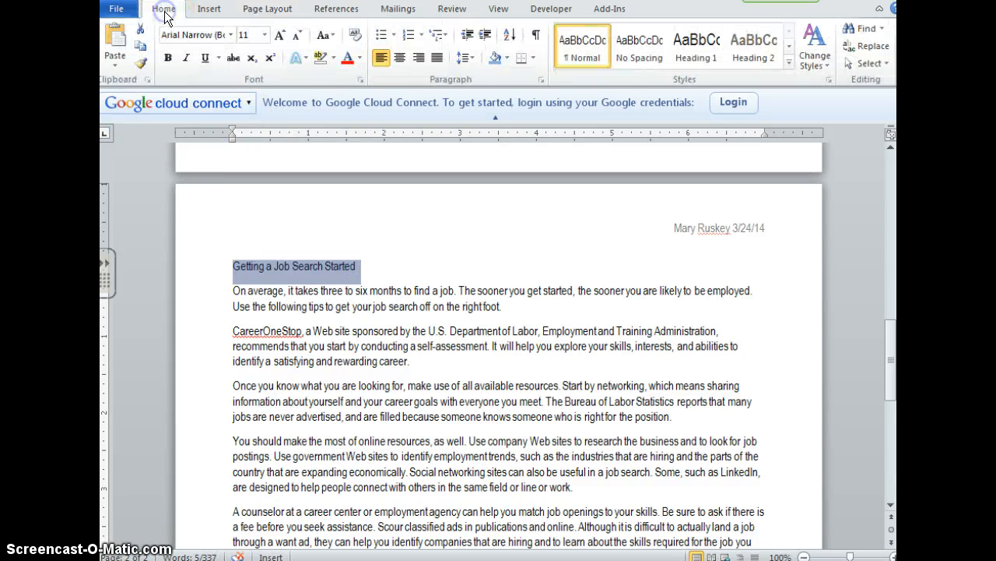
left_click(788, 63)
left_click(588, 97)
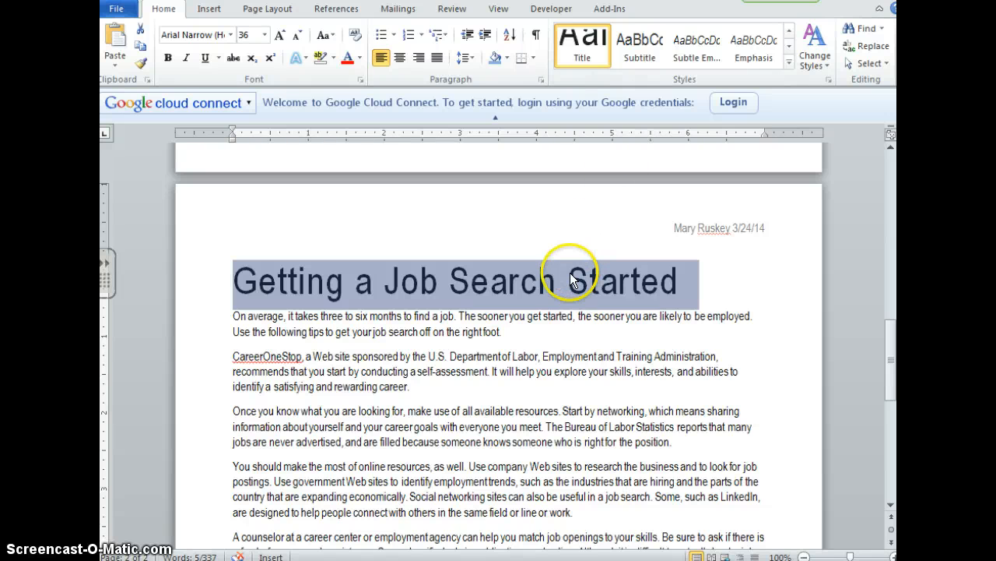
left_click(400, 59)
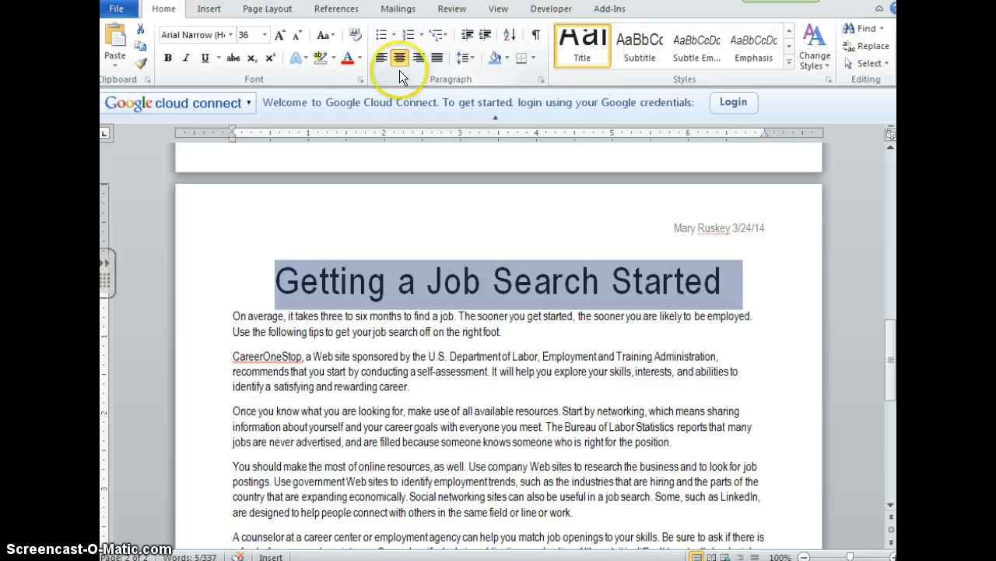
- Set the title's paragraph spacing to 30 pt before and 30 pt after
left_click(541, 80)
left_click(440, 285)
key("BackSpace")
key("BackSpace")
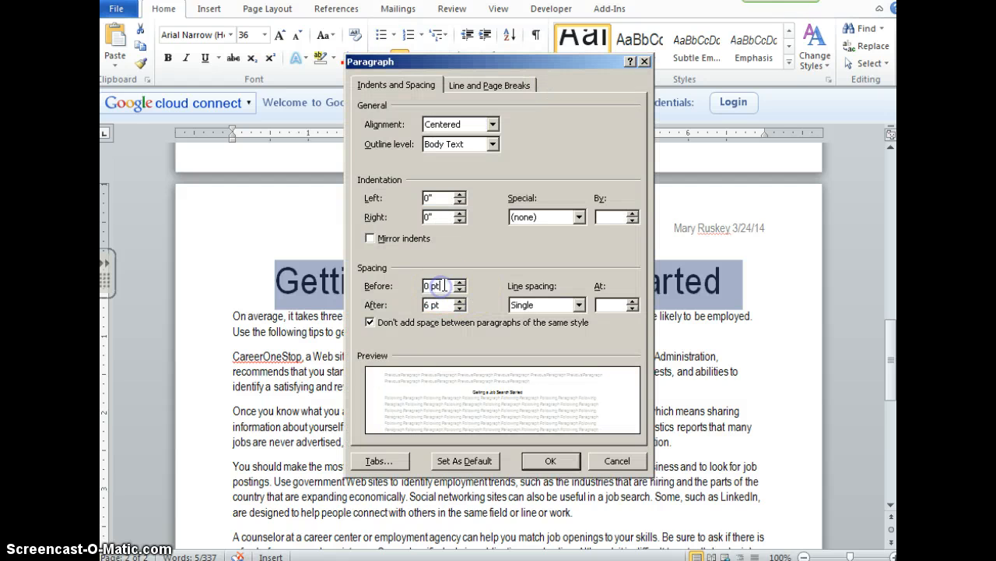
key("BackSpace")
type("30")
left_click(449, 305)
key("BackSpace")
key("BackSpace")
key("BackSpace")
key("BackSpace")
type("30")
left_click(550, 460)
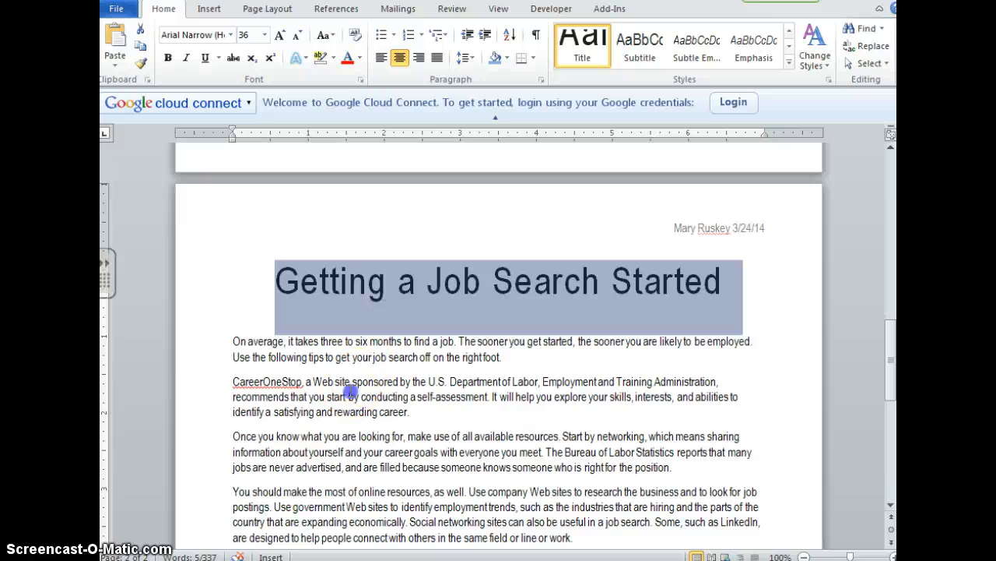
- Format the opening paragraph "On average, it takes..." in 12 pt Times New Roman with 2.0 line spacing
left_click(233, 340)
left_click_drag(233, 340, 585, 362)
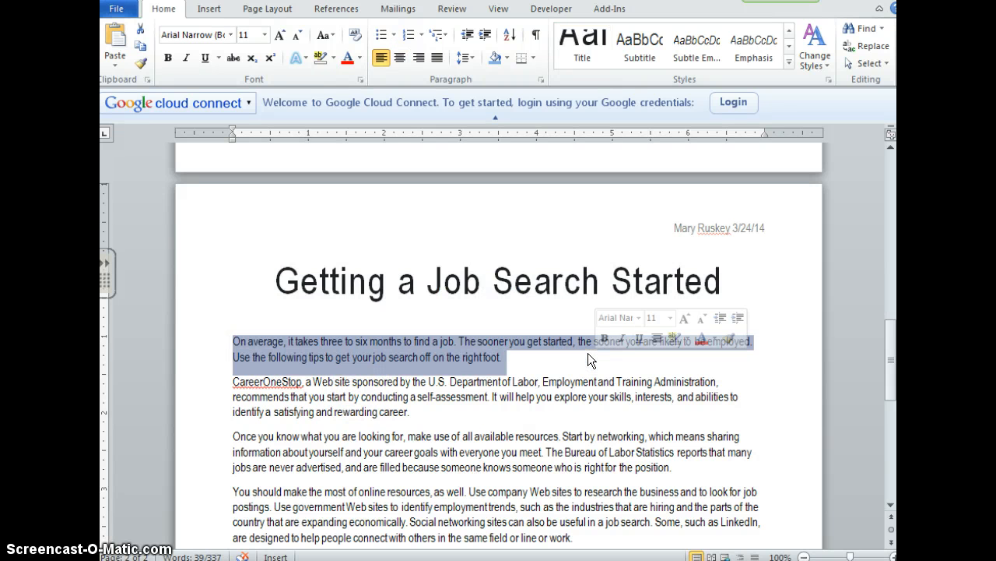
left_click(265, 35)
left_click(252, 107)
left_click(231, 35)
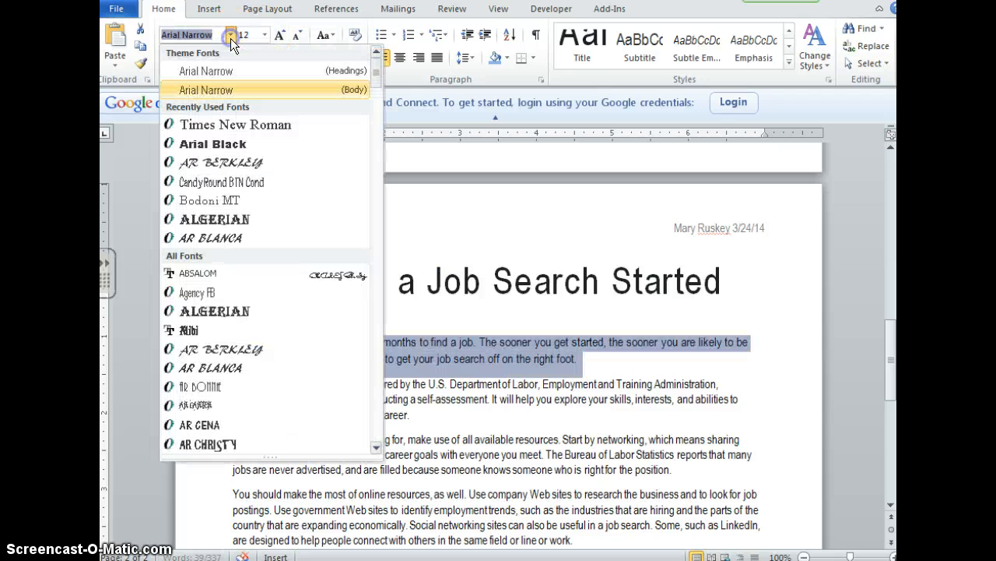
left_click(228, 125)
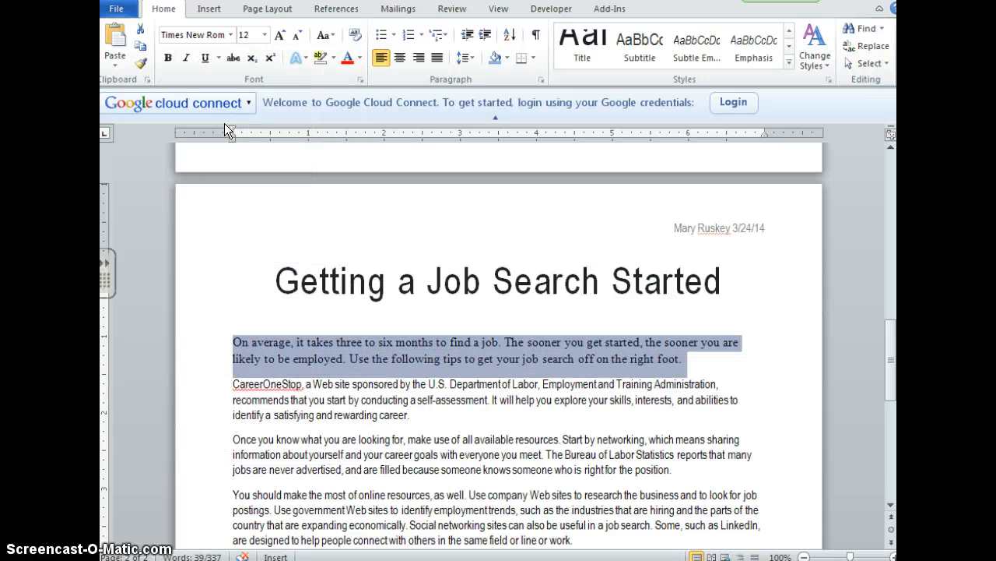
left_click(465, 57)
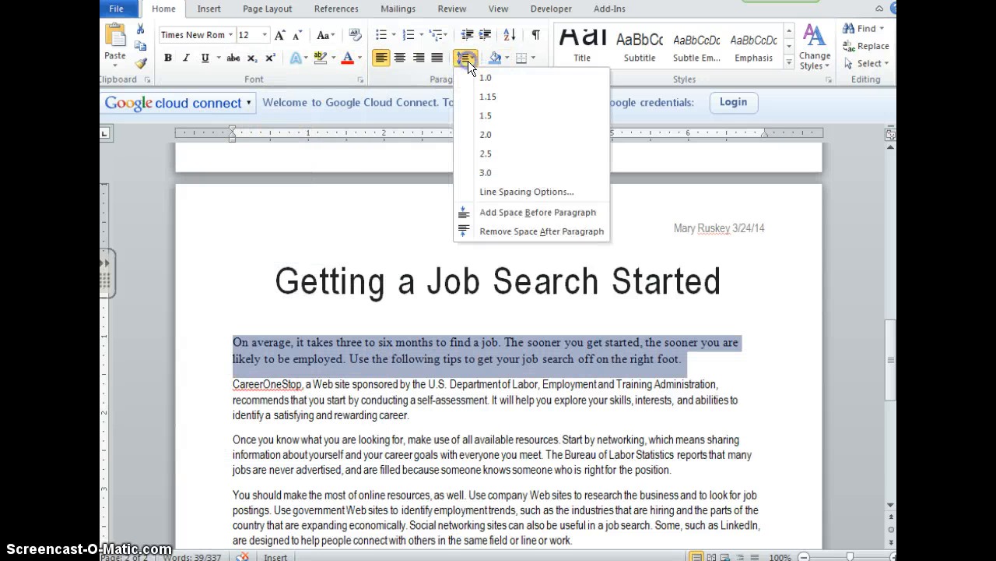
left_click(485, 136)
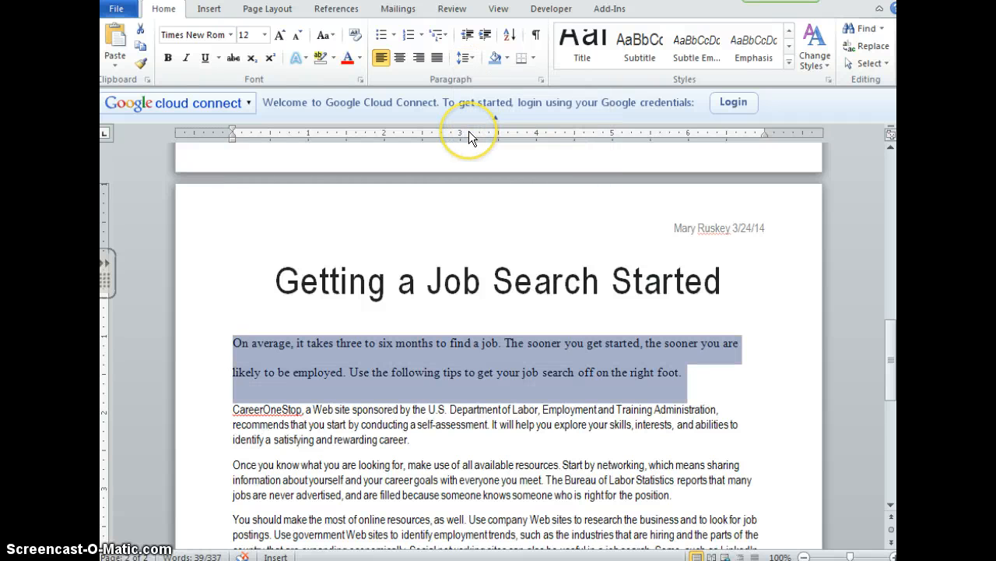
- Give the opening paragraph a 0.5" first-line indent and 0 pt spacing after
left_click(540, 81)
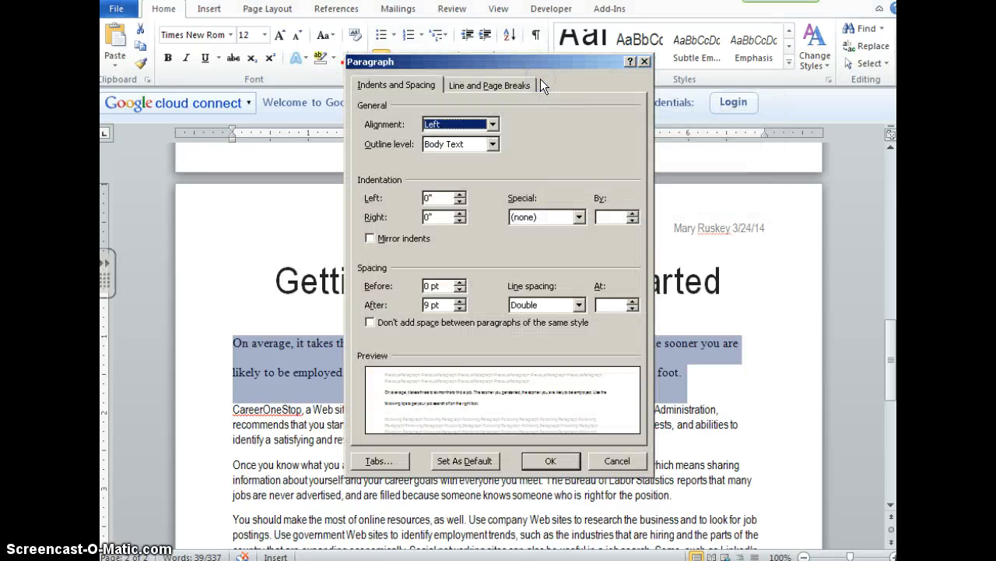
left_click(580, 216)
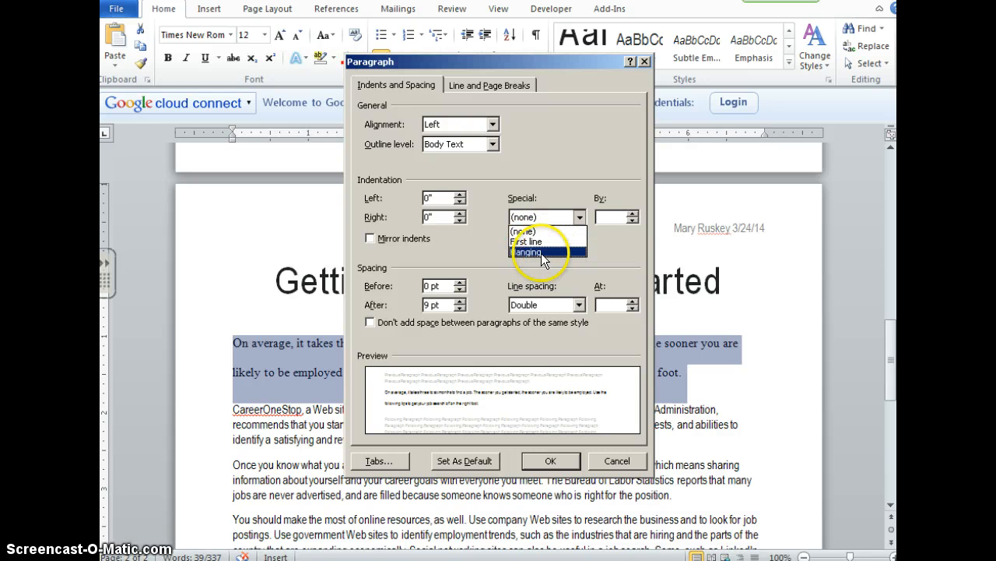
left_click(545, 241)
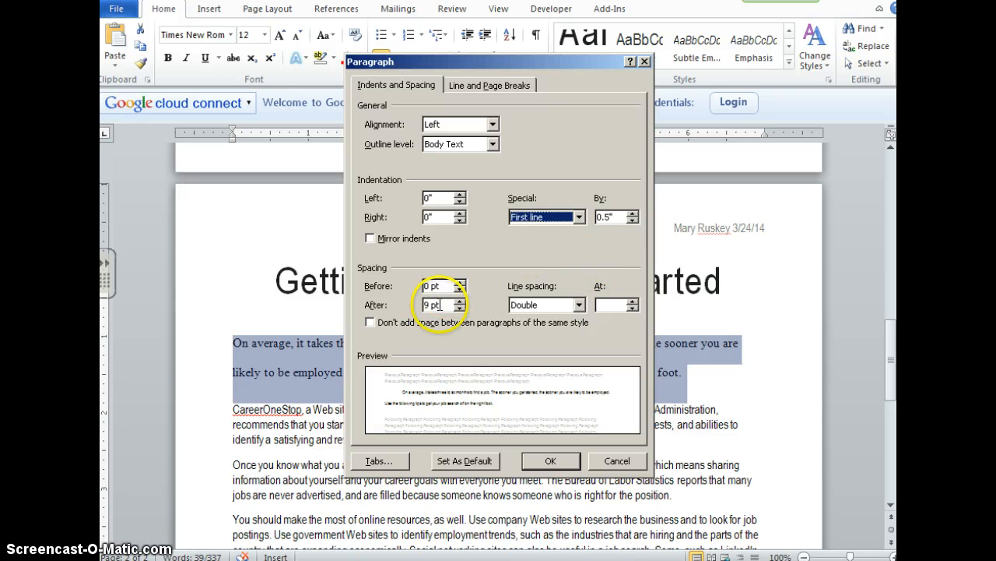
left_click(435, 304)
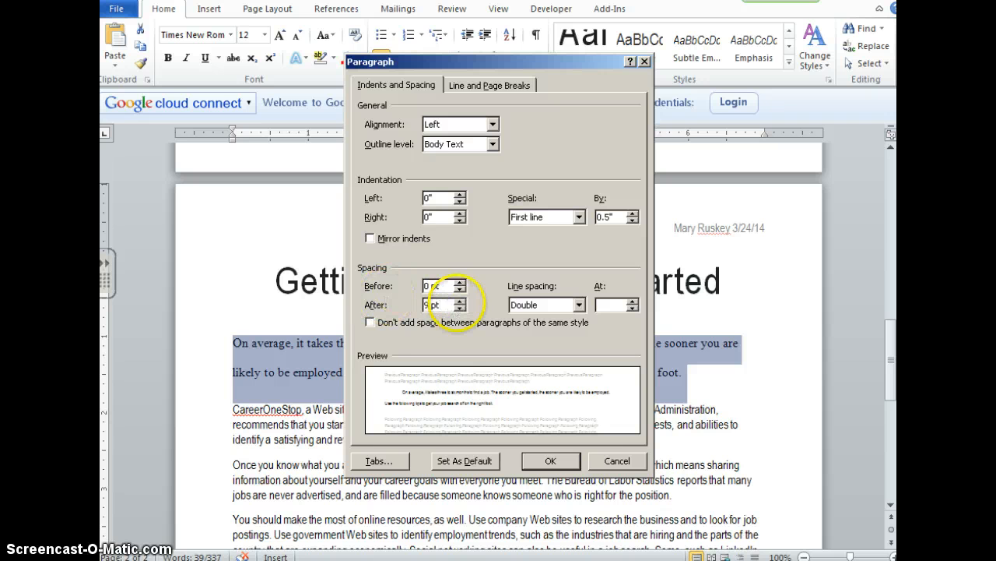
type("0")
left_click(552, 462)
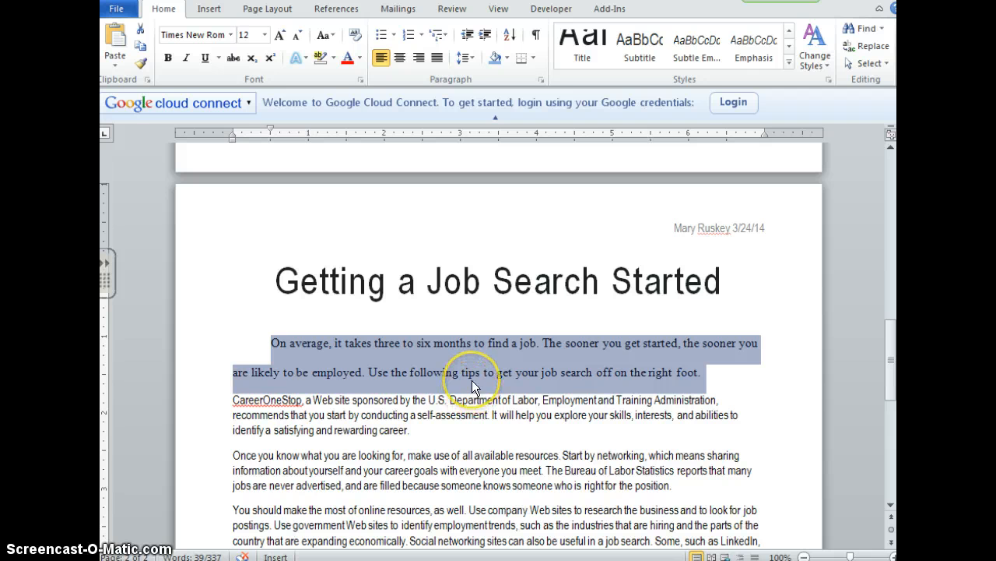
- Copy the opening paragraph's formatting with Format Painter to all remaining body paragraphs, starting at "CareerOneStop"
left_click(480, 414)
scroll(484, 410, "down", 1)
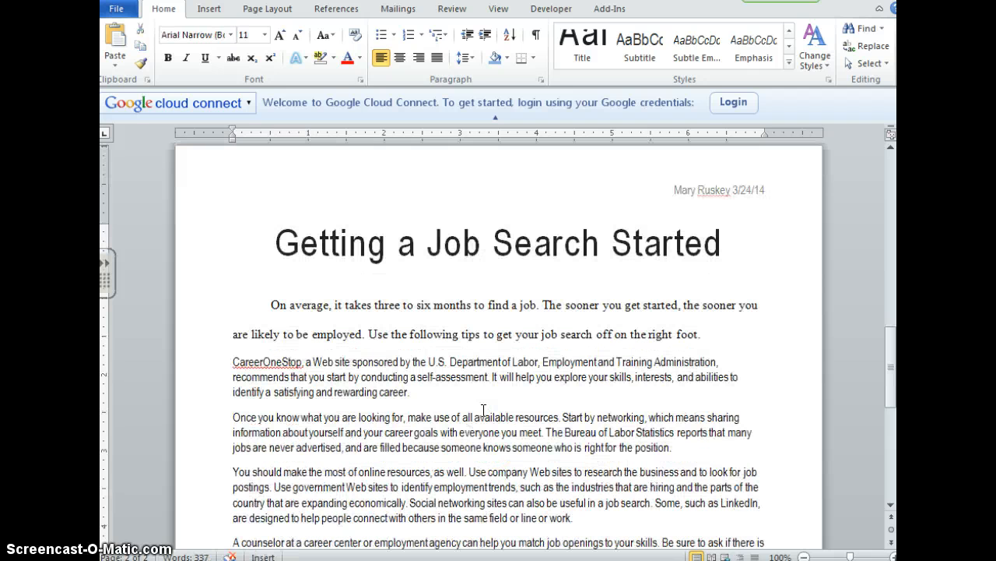
left_click(470, 406)
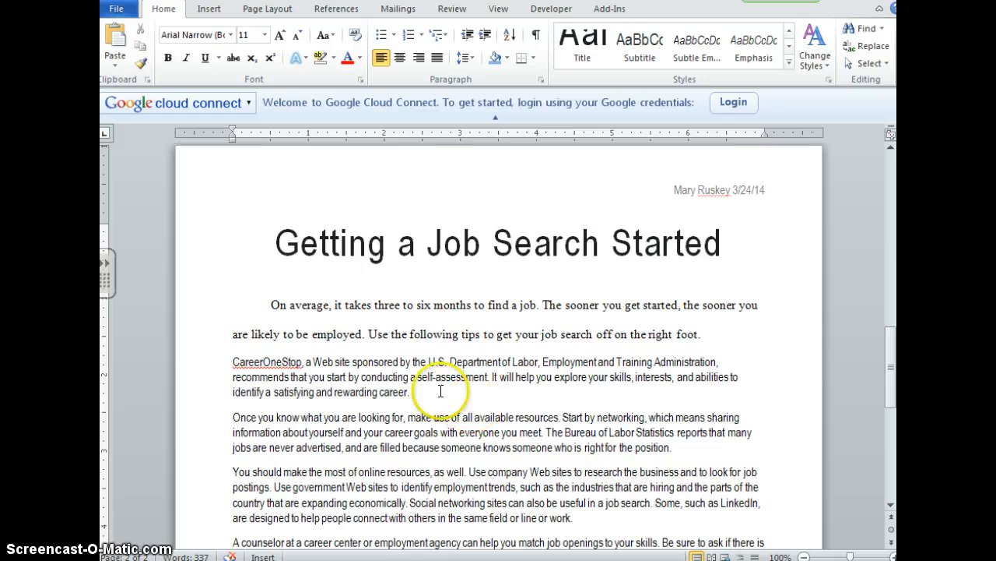
left_click_drag(270, 304, 715, 333)
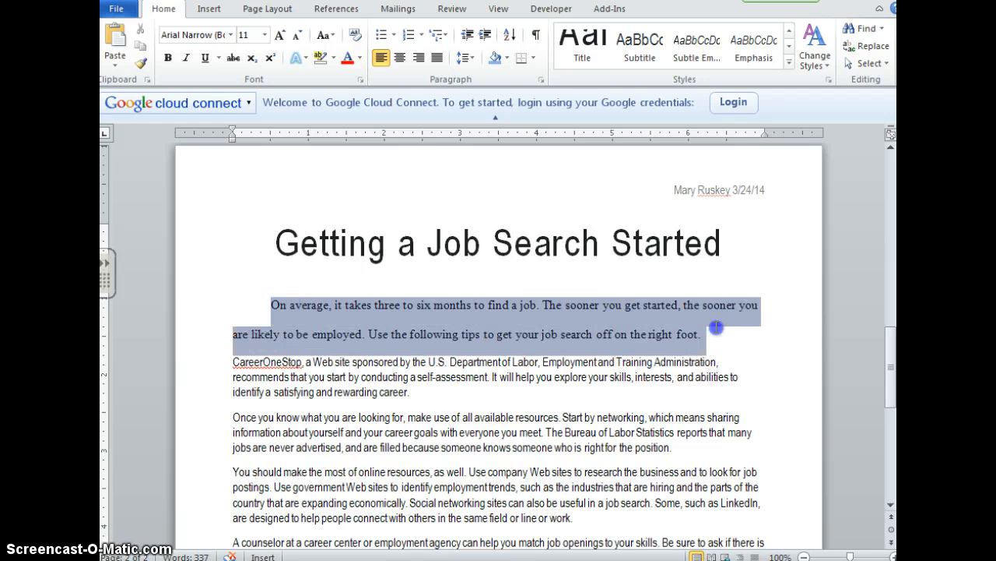
left_click(140, 63)
scroll(231, 289, "down", 2)
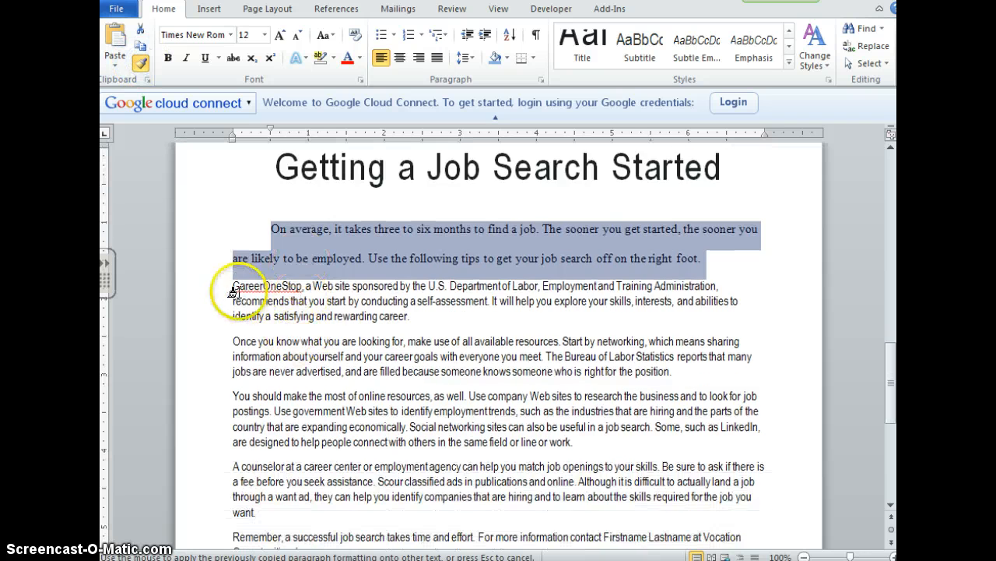
mouse_move(232, 284)
left_mouse_down()
mouse_move(438, 545)
mouse_move(457, 539)
mouse_move(401, 467)
left_mouse_up()
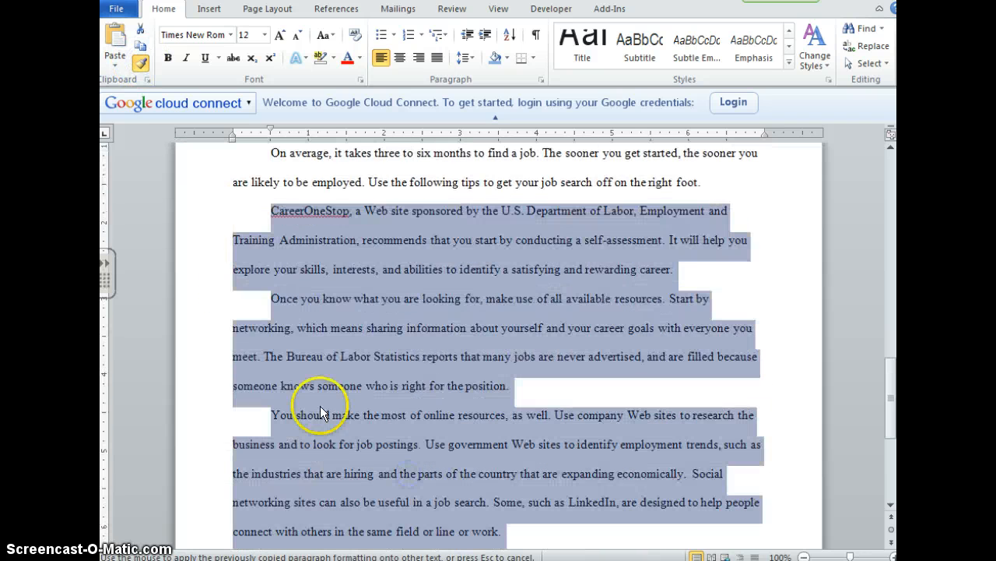
left_click(140, 63)
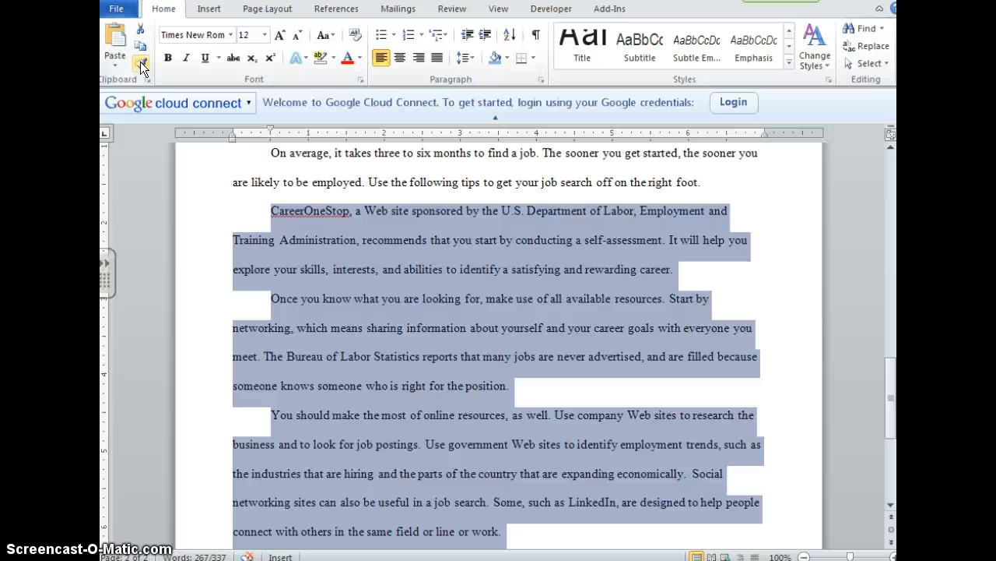
left_click(379, 249)
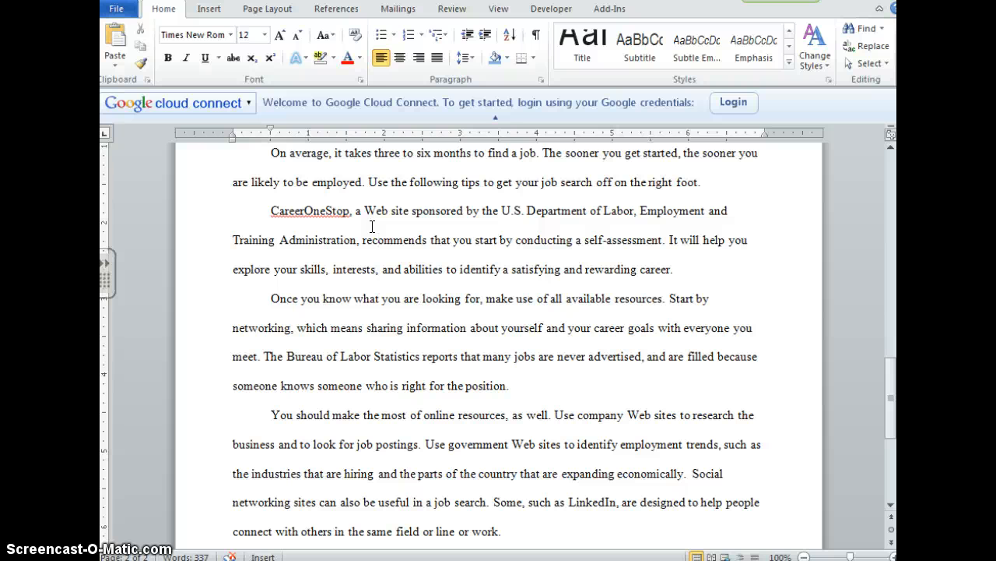
- Insert an endnote after "find a job." in the opening paragraph, containing the author's full name followed by ", How Long Will it Take Me to Find a Job?"
scroll(372, 226, "up", 2)
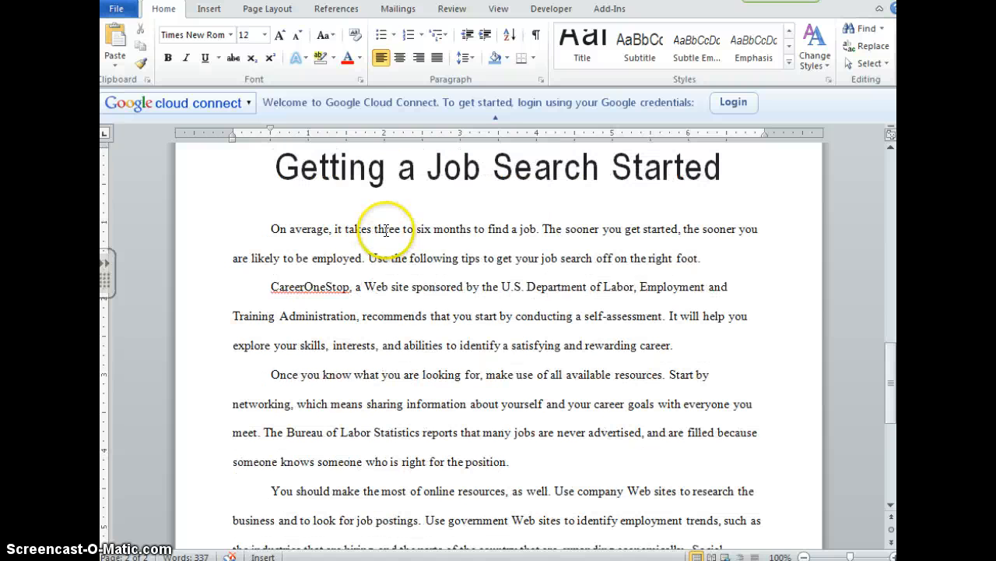
left_click(542, 229)
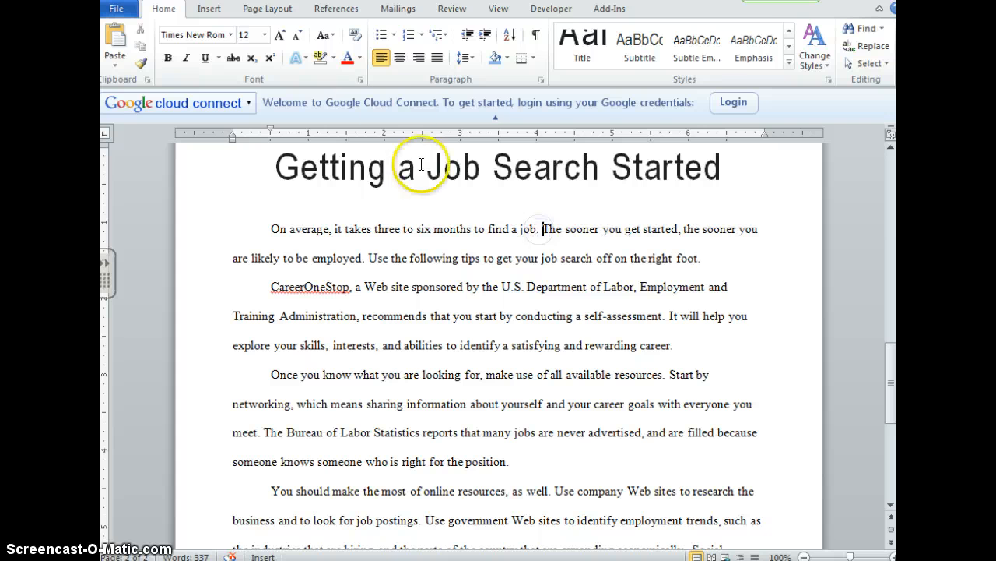
left_click(344, 11)
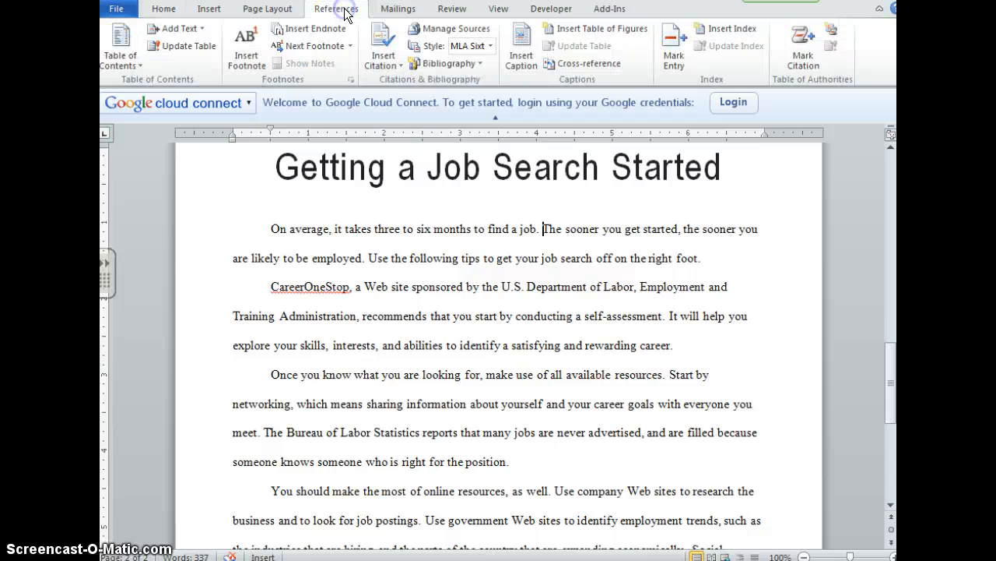
left_click(327, 32)
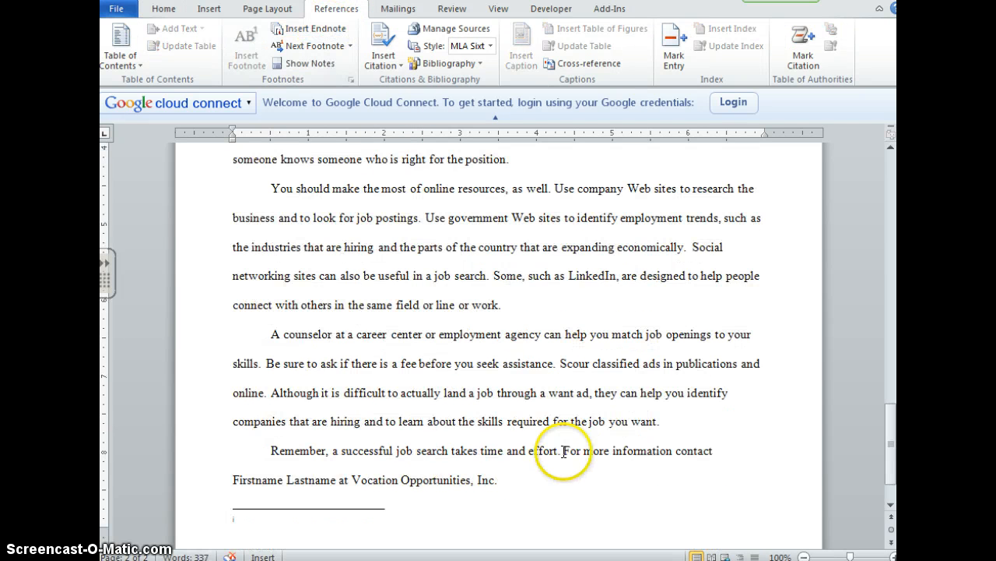
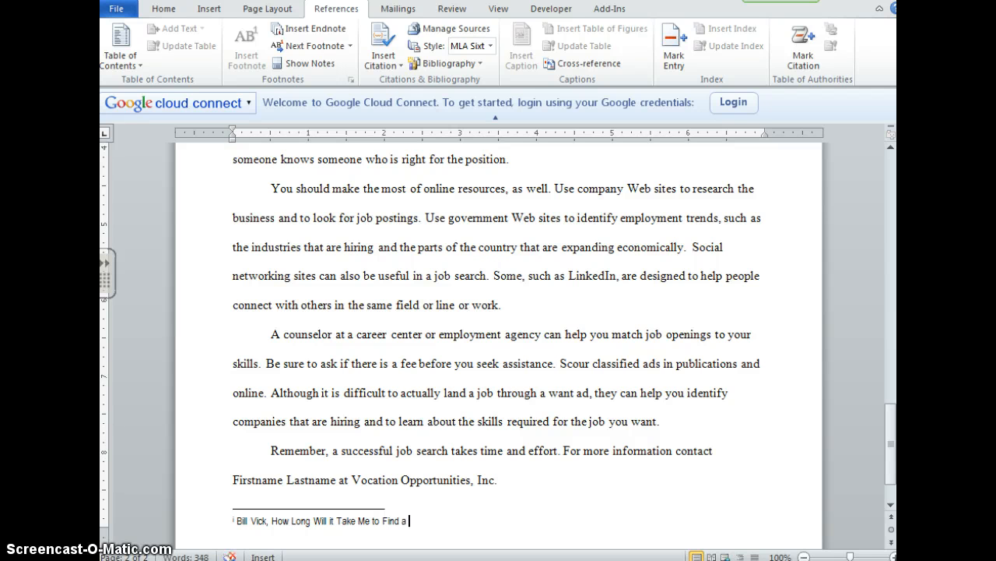
- Add a centered Plain Number 2 page number at the bottom of the page and close the footer
scroll(545, 417, "down", 1)
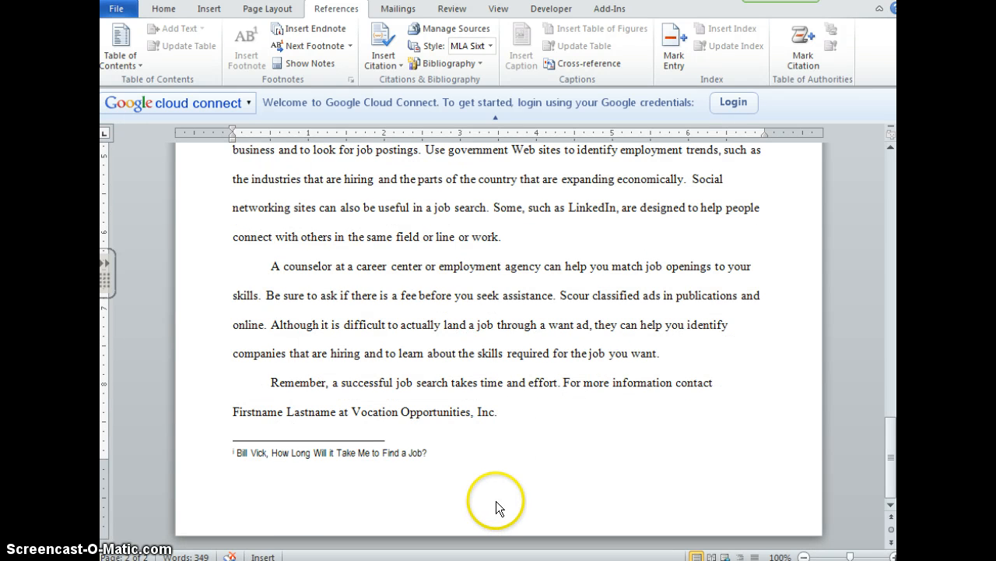
left_click(468, 503)
double_click(468, 502)
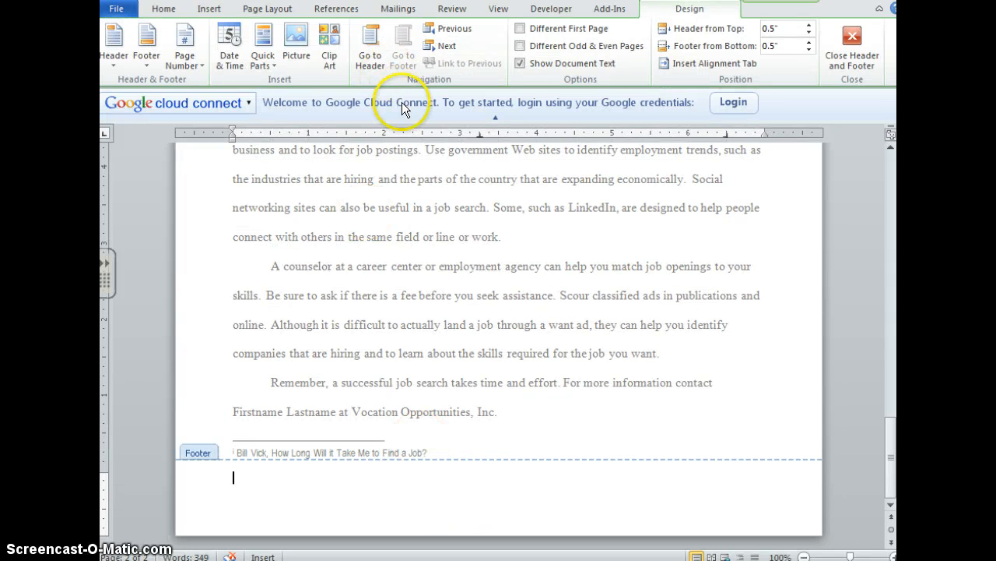
left_click(192, 67)
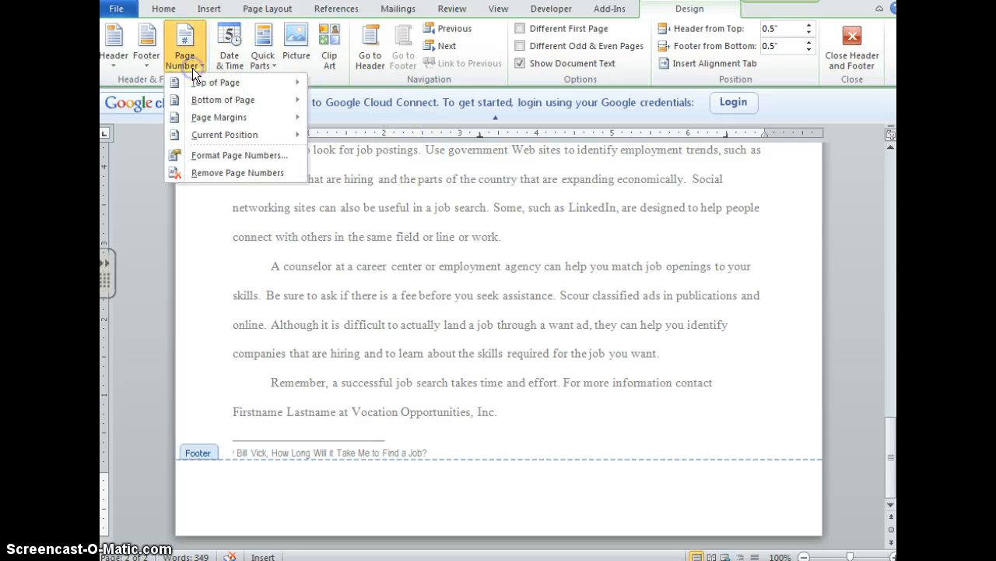
mouse_move(202, 99)
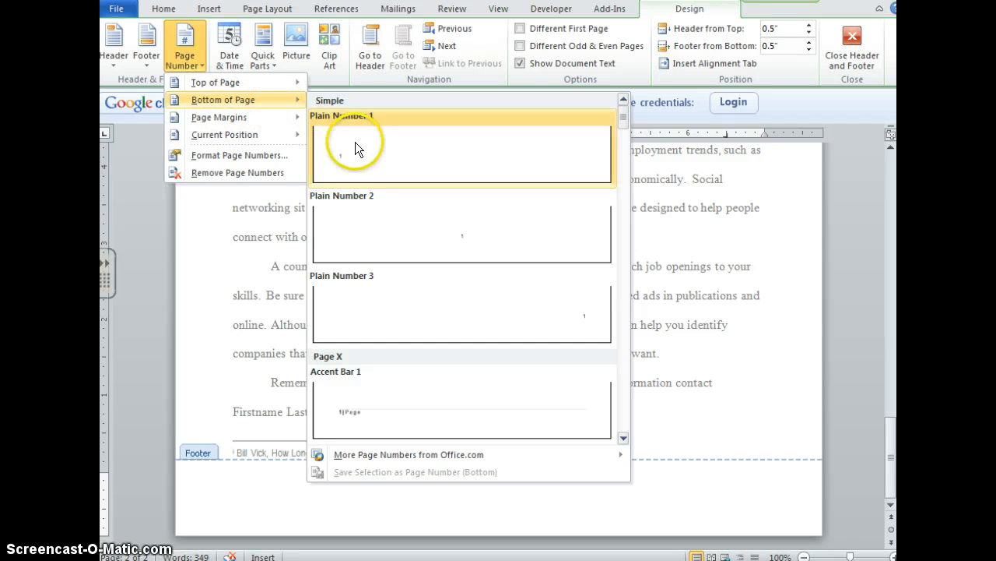
left_click(458, 242)
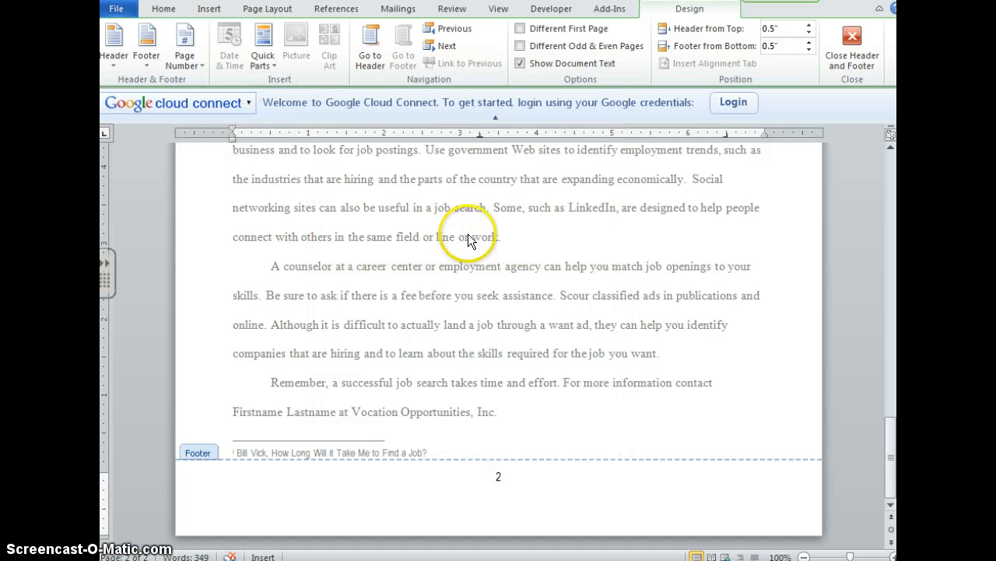
left_click(854, 47)
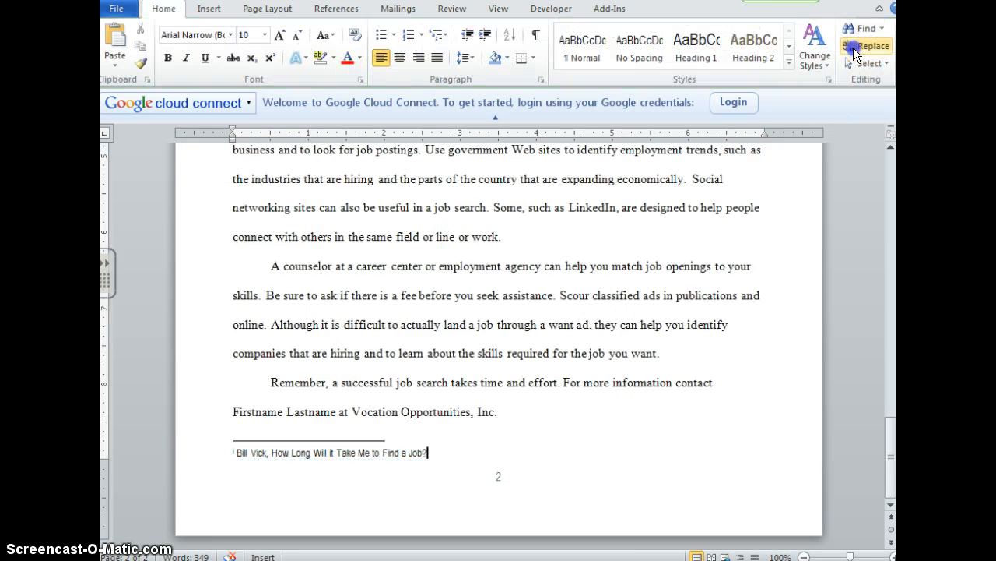
- Apply the Moderate page margins, 1" top and bottom and 0.75" left and right
left_click(271, 11)
left_click(316, 339)
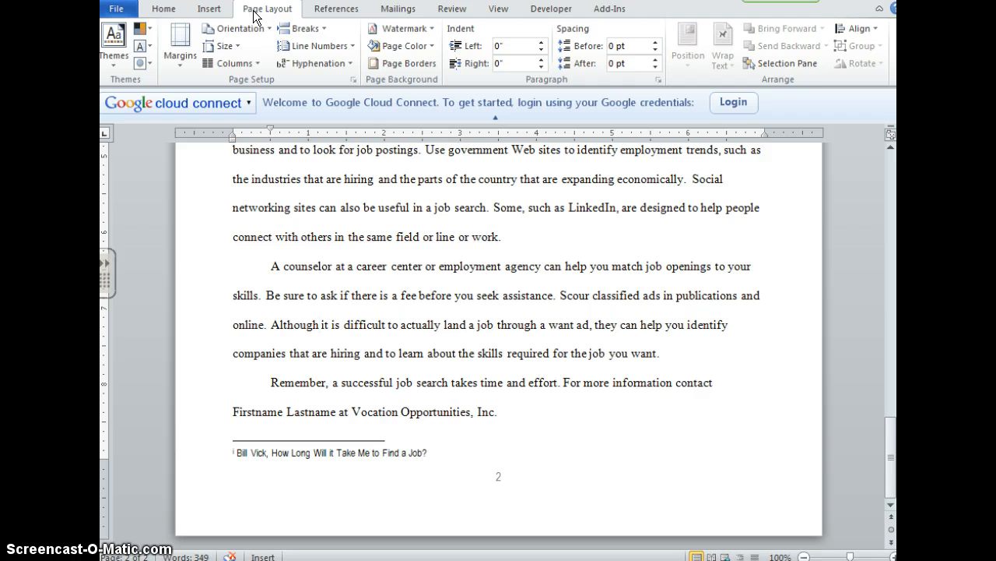
left_click(173, 61)
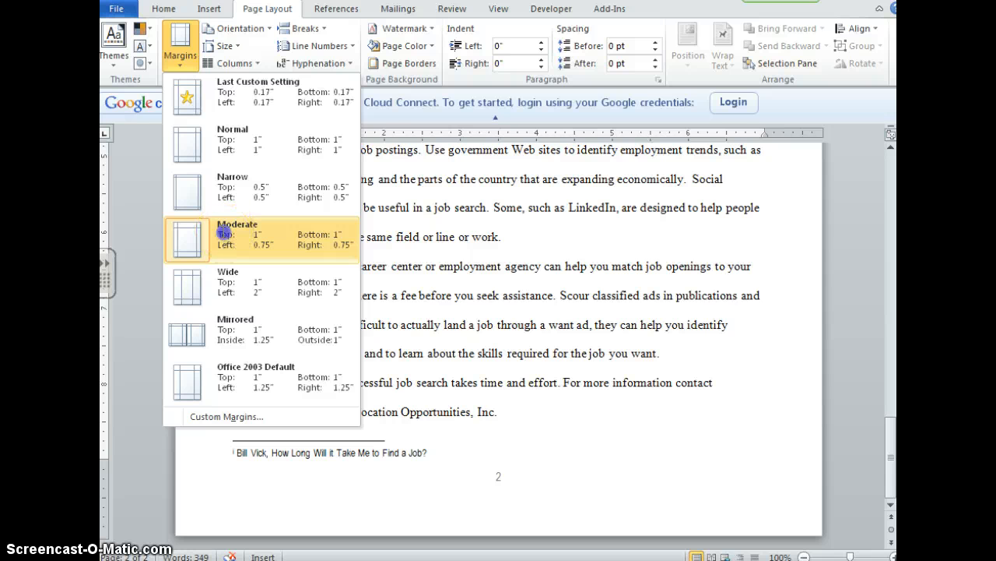
left_click(223, 232)
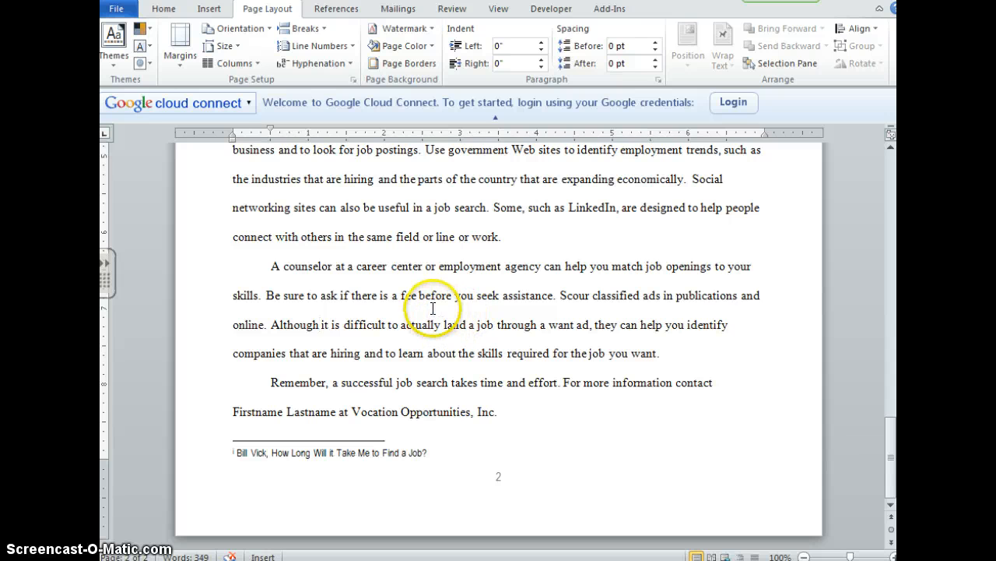
- Add an in-margin drop cap in Times New Roman, 2 lines high, to the opening paragraph "On average..."
scroll(434, 306, "up", 8)
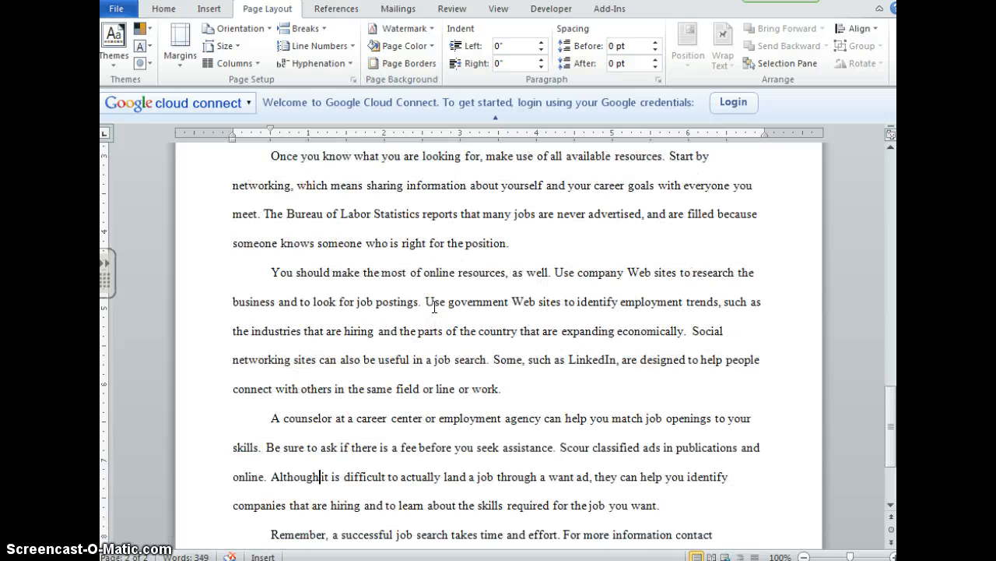
left_click(268, 276)
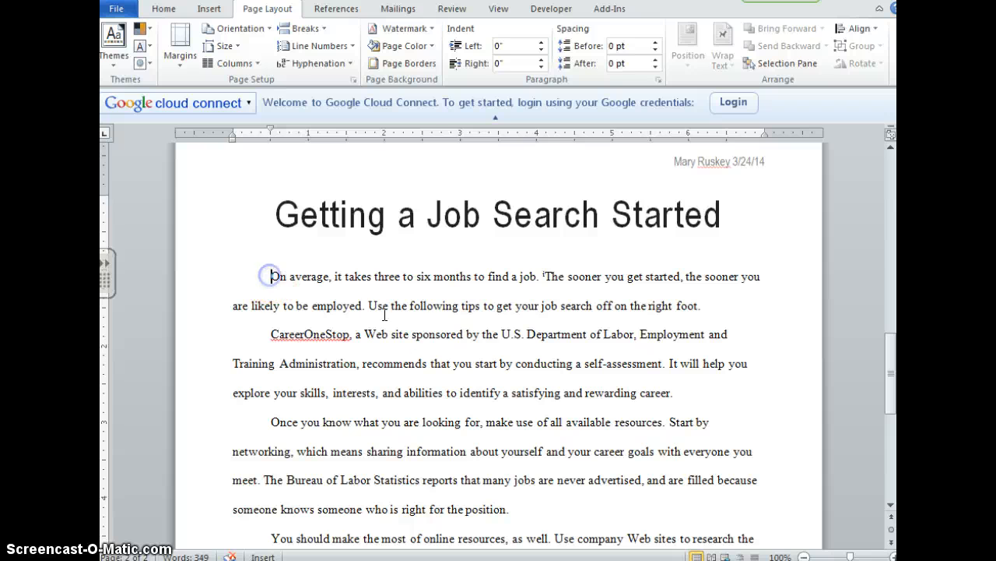
left_click(208, 17)
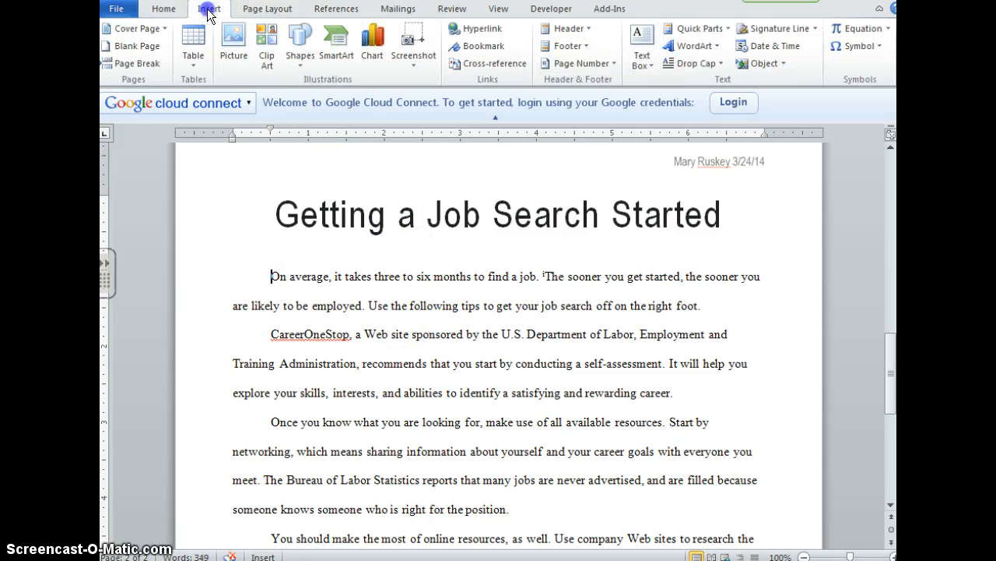
left_click(697, 66)
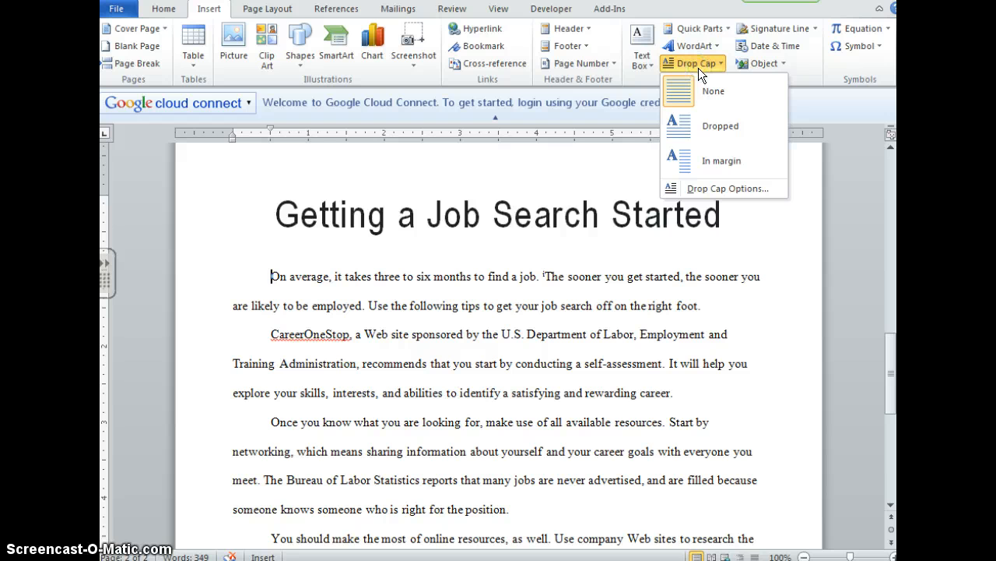
left_click(708, 141)
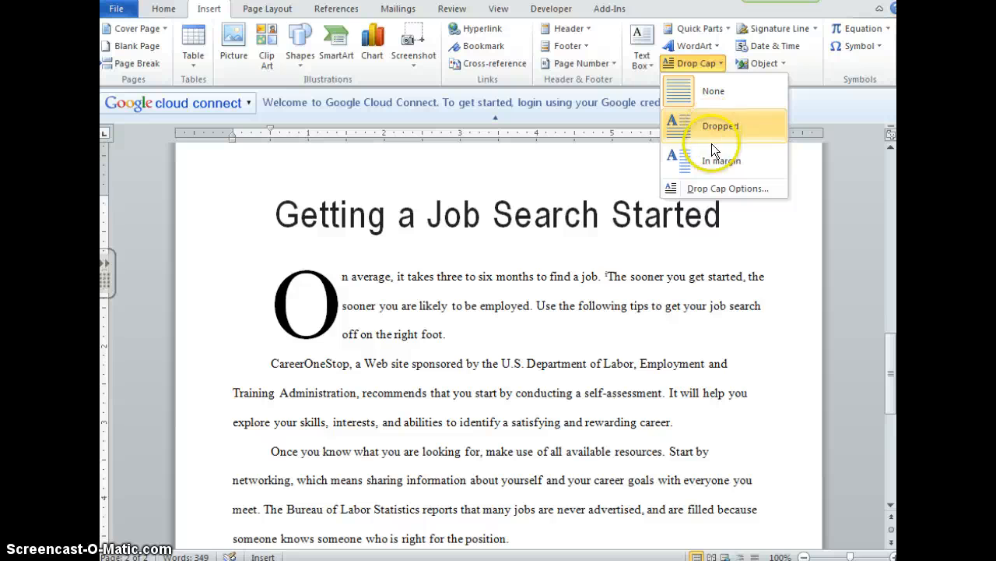
left_click(711, 187)
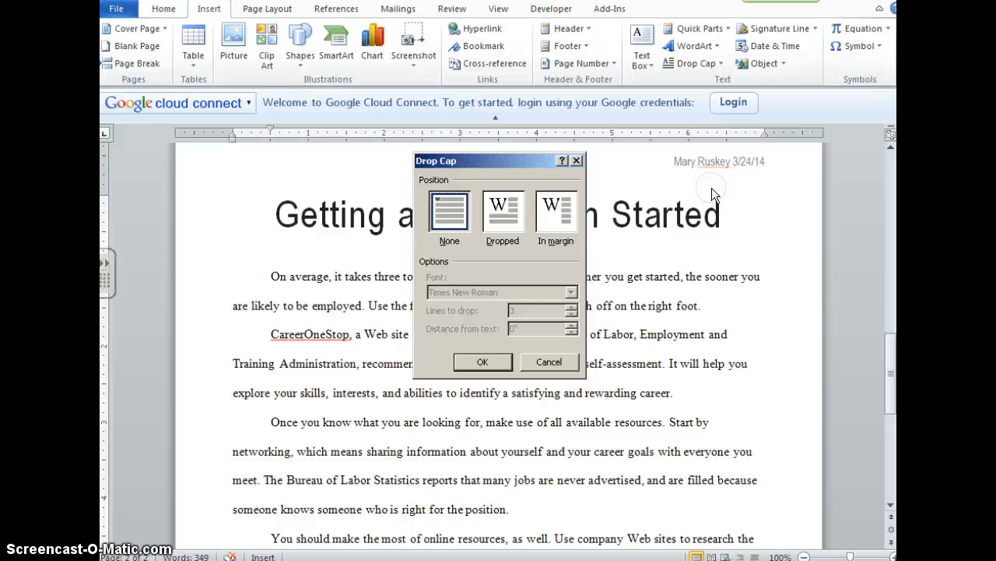
left_click(555, 212)
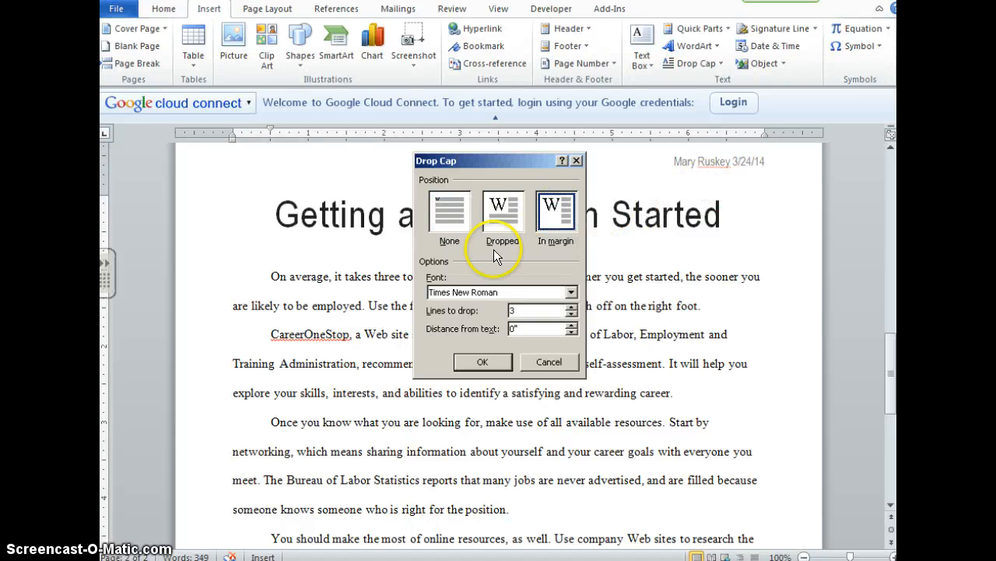
left_click(571, 315)
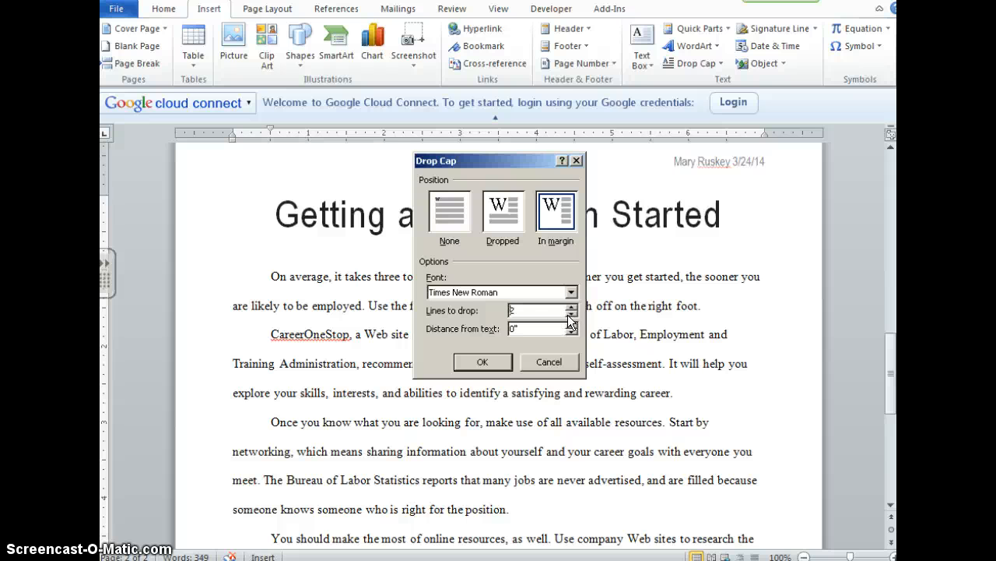
left_click(483, 361)
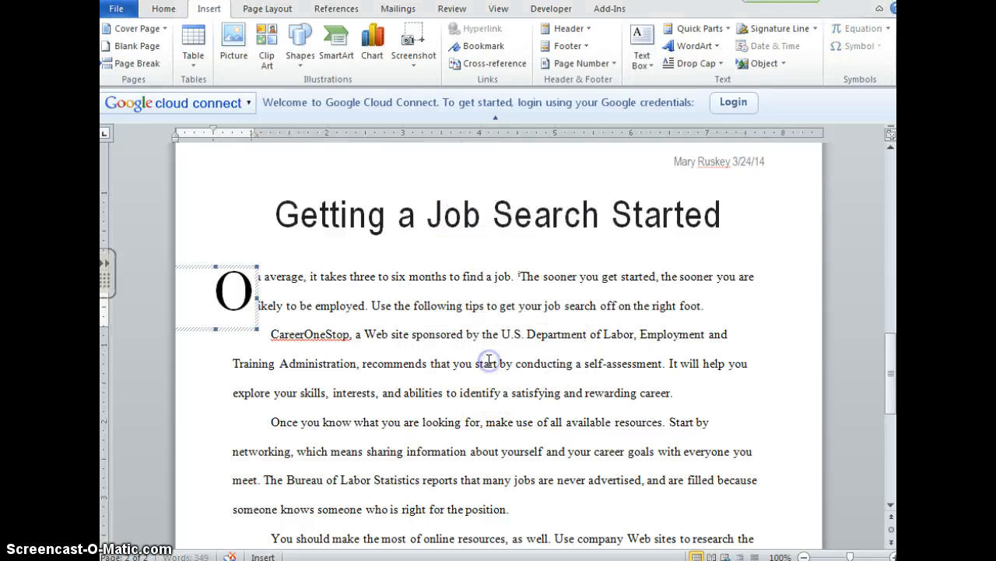
left_click(354, 307)
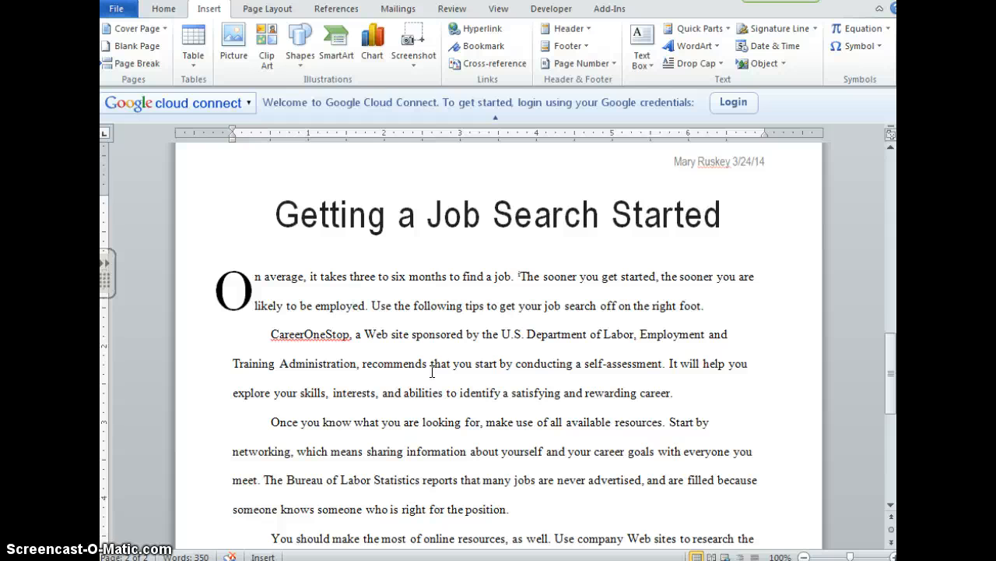
- Give the title "Getting a Job Search Started" solid 2 ¼ pt top and bottom paragraph borders
left_click_drag(276, 216, 698, 218)
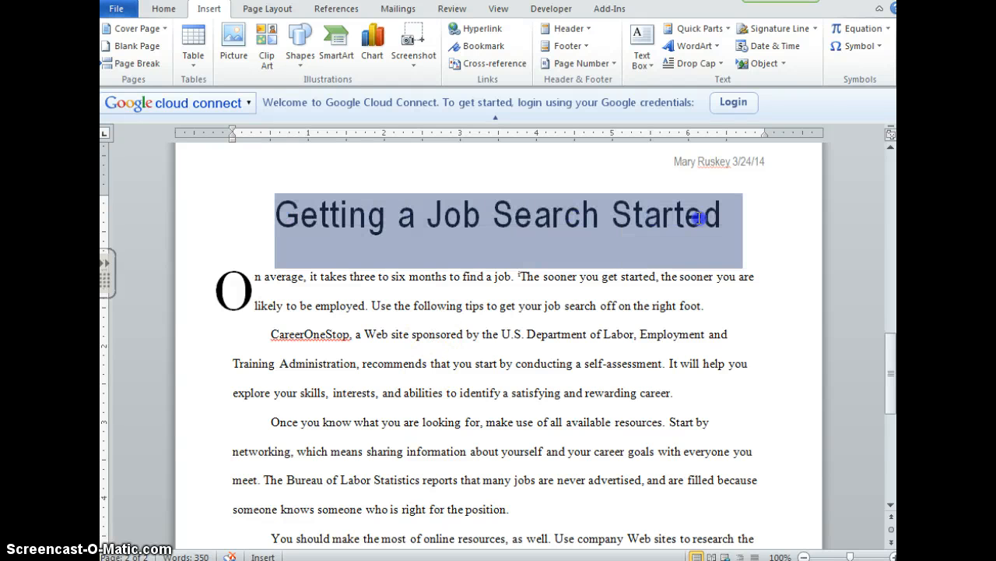
left_click(164, 9)
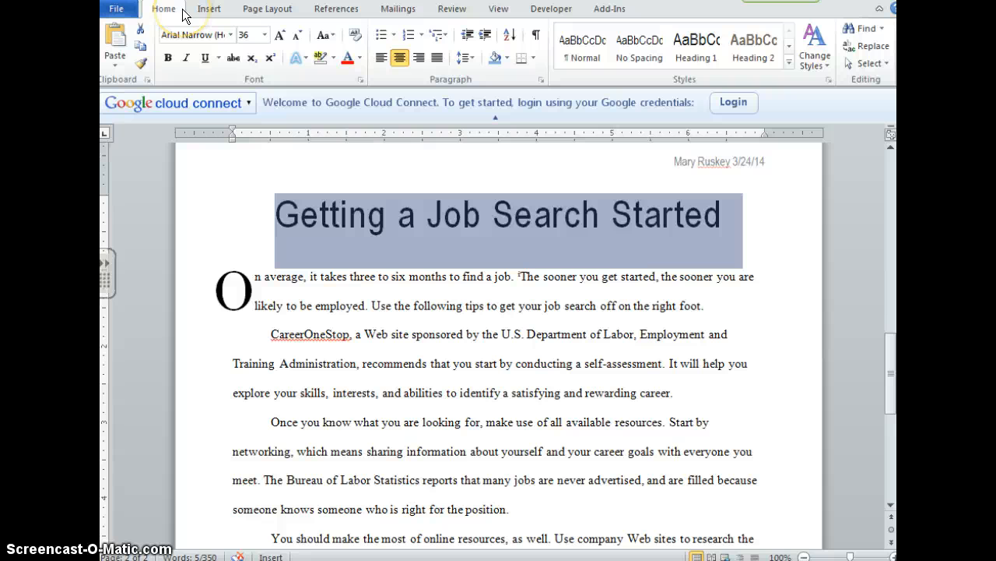
left_click(532, 58)
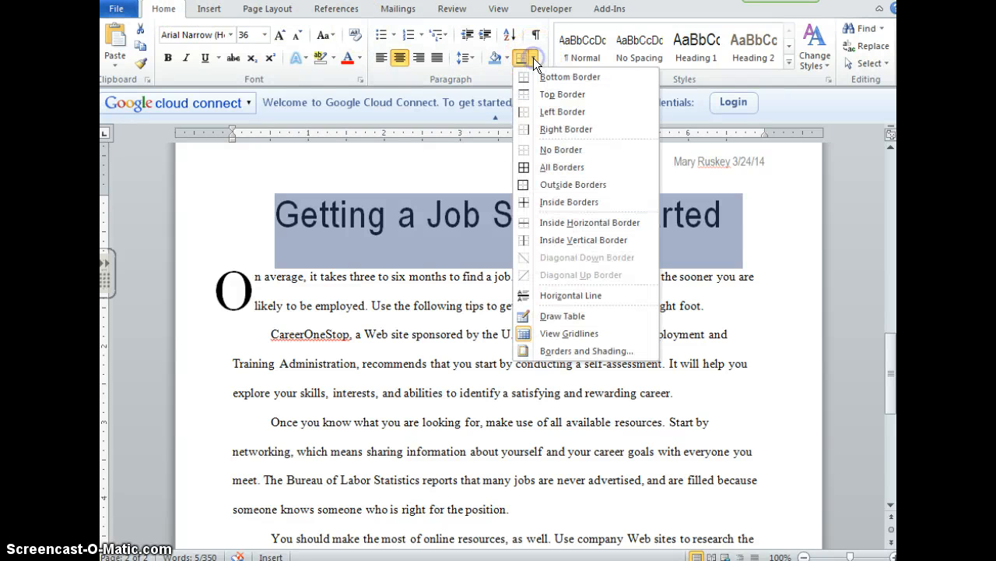
left_click(564, 353)
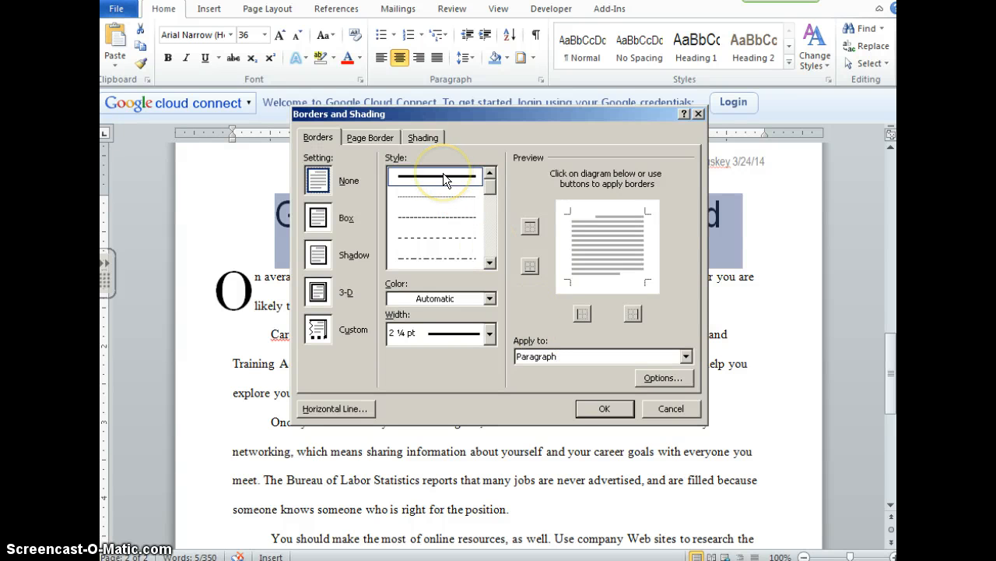
left_click(489, 333)
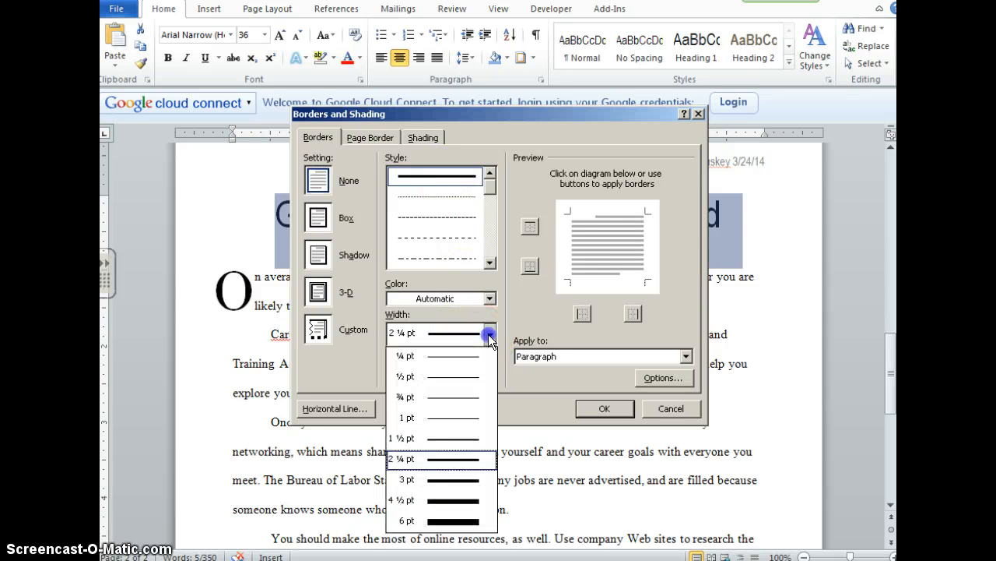
left_click(473, 459)
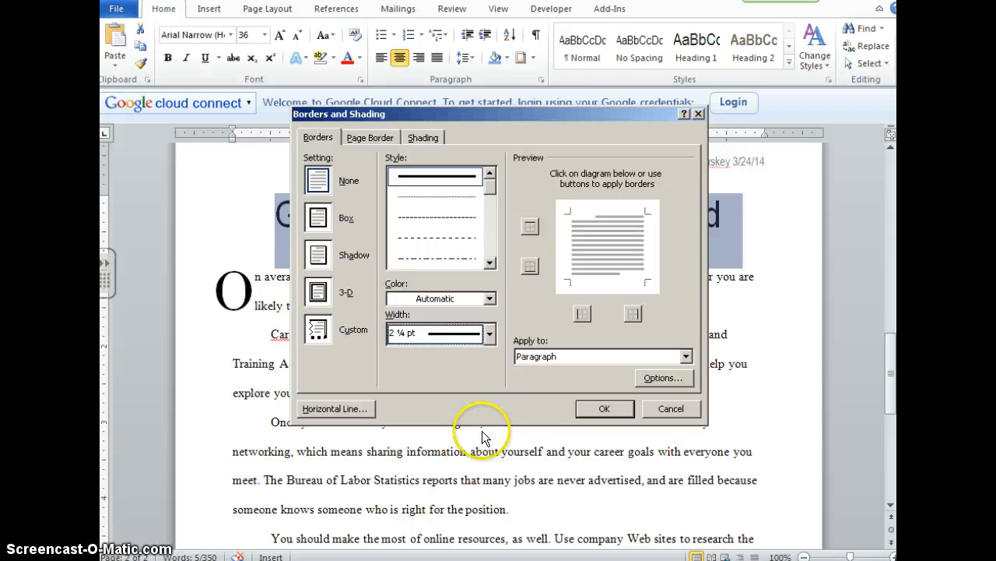
left_click(529, 226)
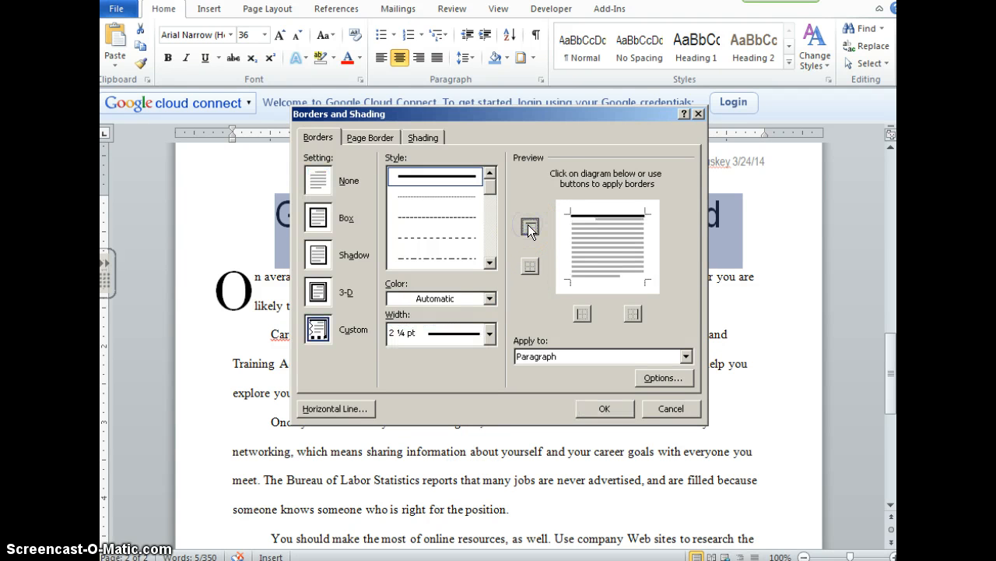
left_click(530, 265)
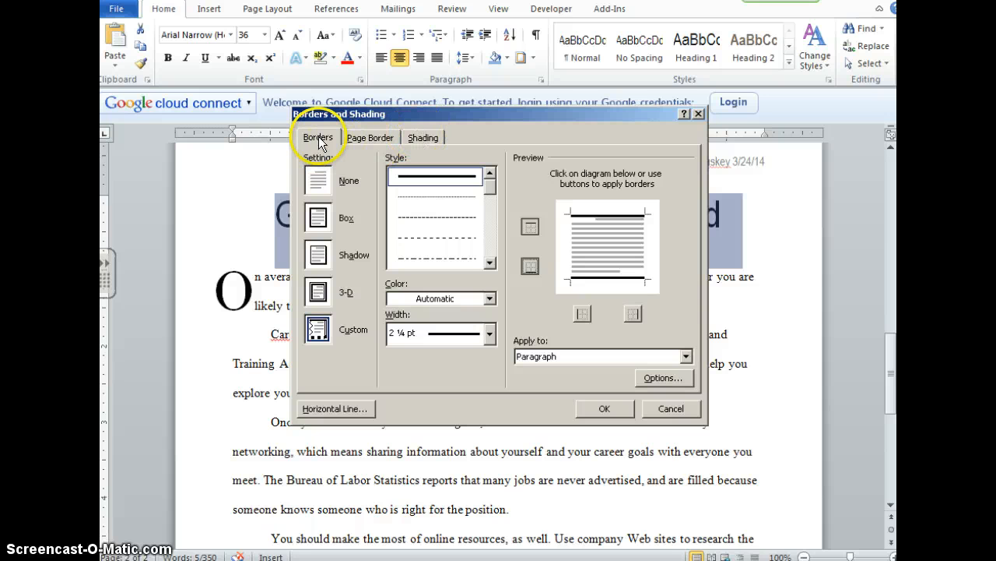
- Fill the title paragraph with a light blue-gray theme color shading and apply the border and shading settings
left_click(424, 138)
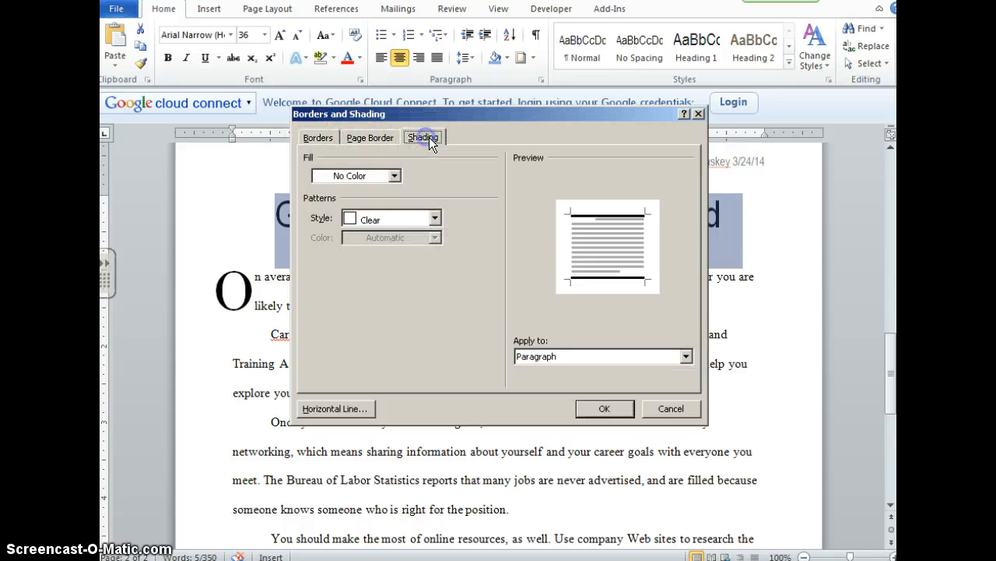
left_click(395, 178)
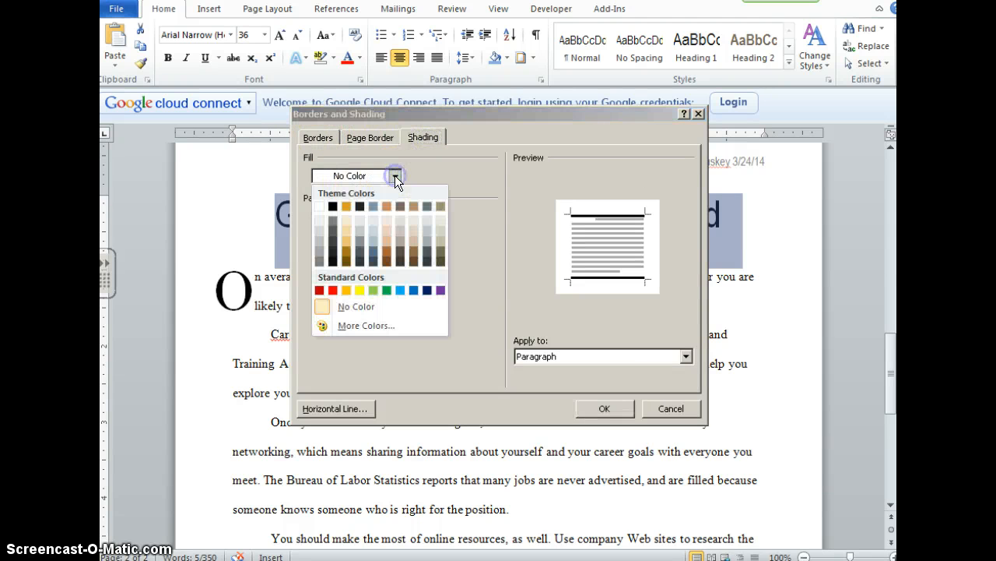
left_click(425, 231)
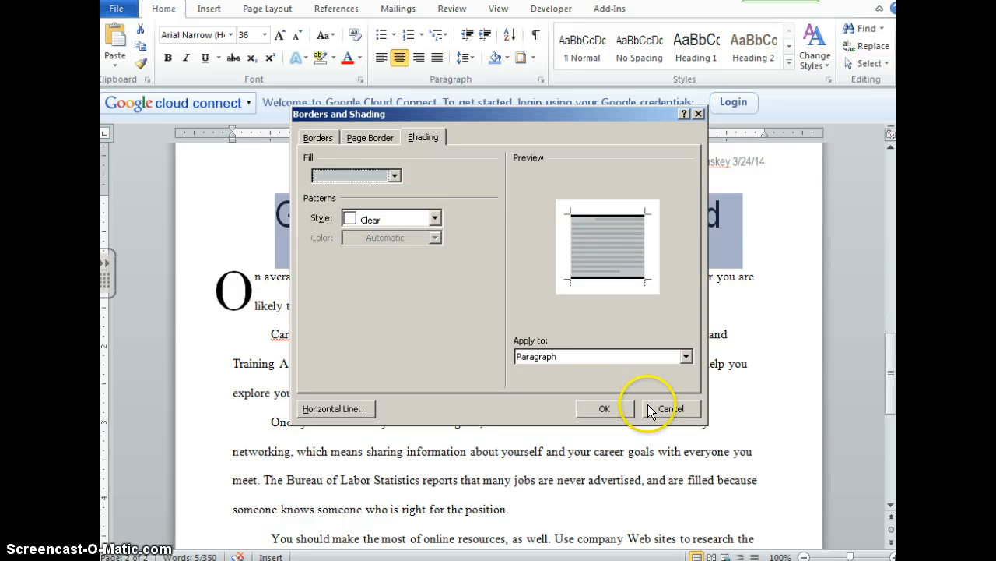
left_click(607, 410)
left_click(534, 373)
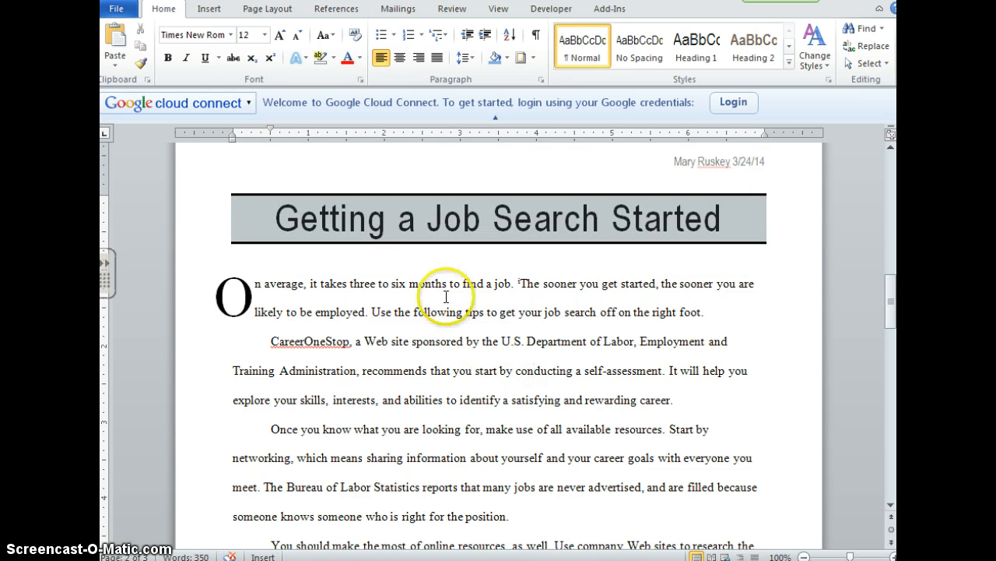
- Set the document's Title property to "Getting a Job Search Started" in the Document Panel and close it
left_click(117, 9)
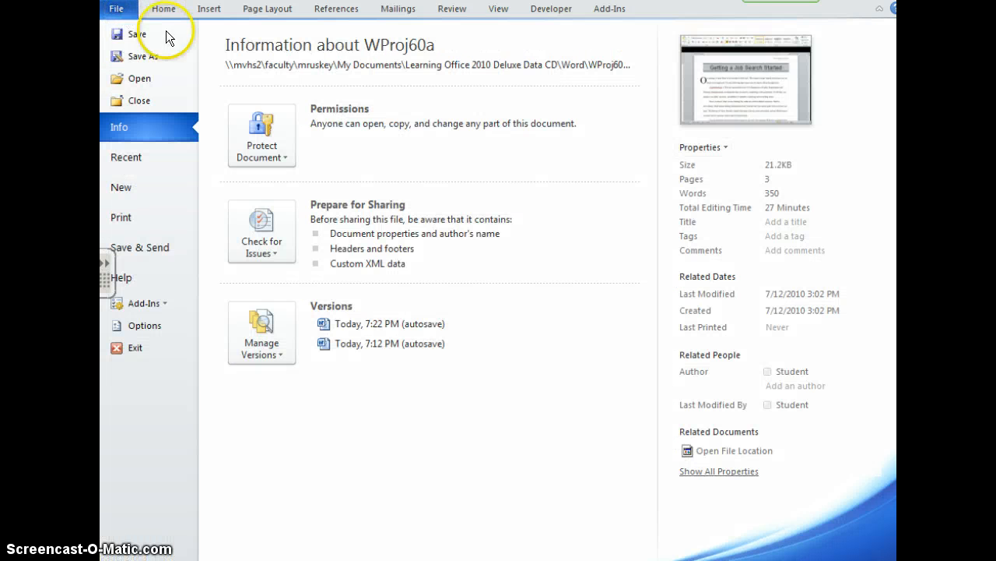
left_click(717, 147)
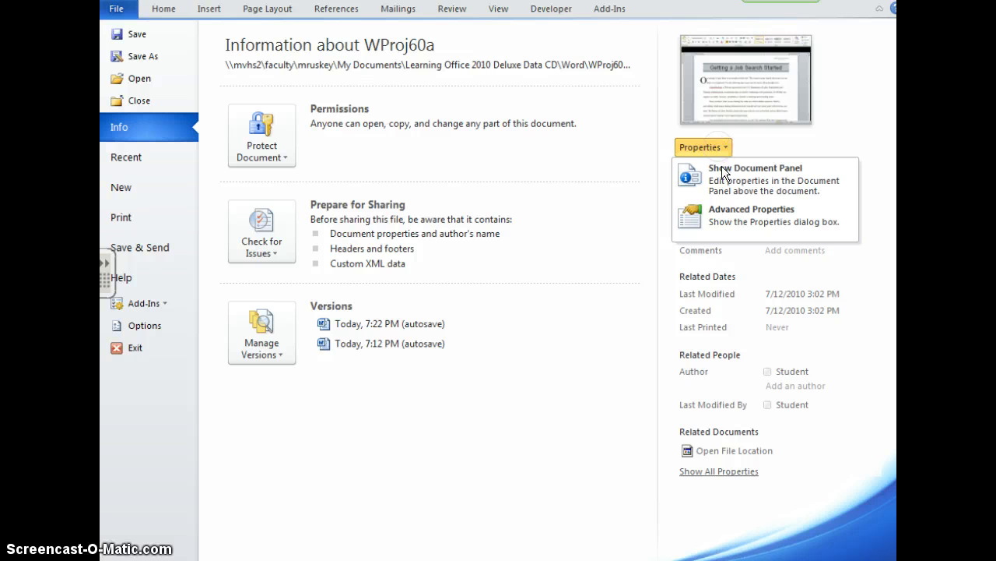
left_click(730, 177)
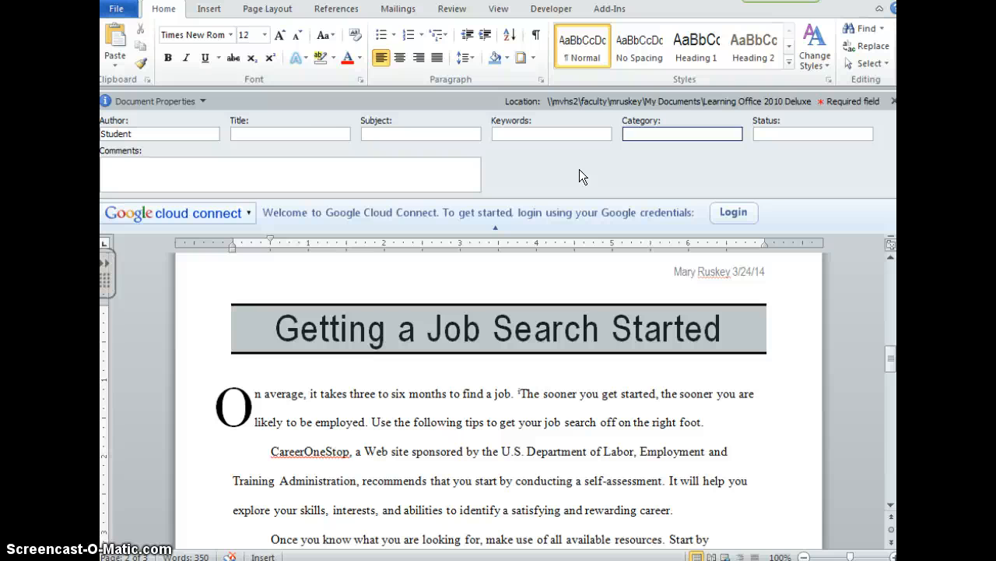
left_click(319, 134)
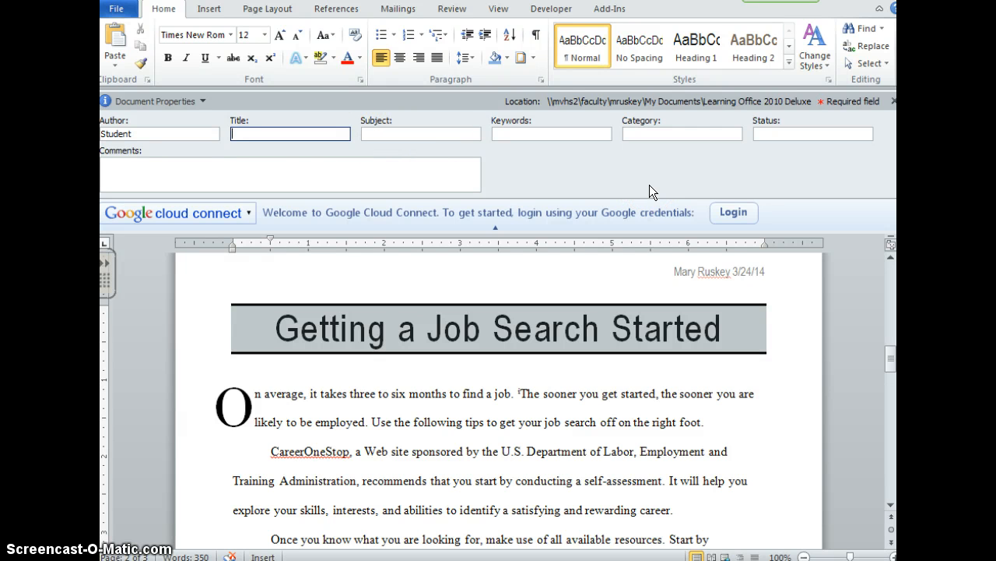
type("Getting a Job Search started")
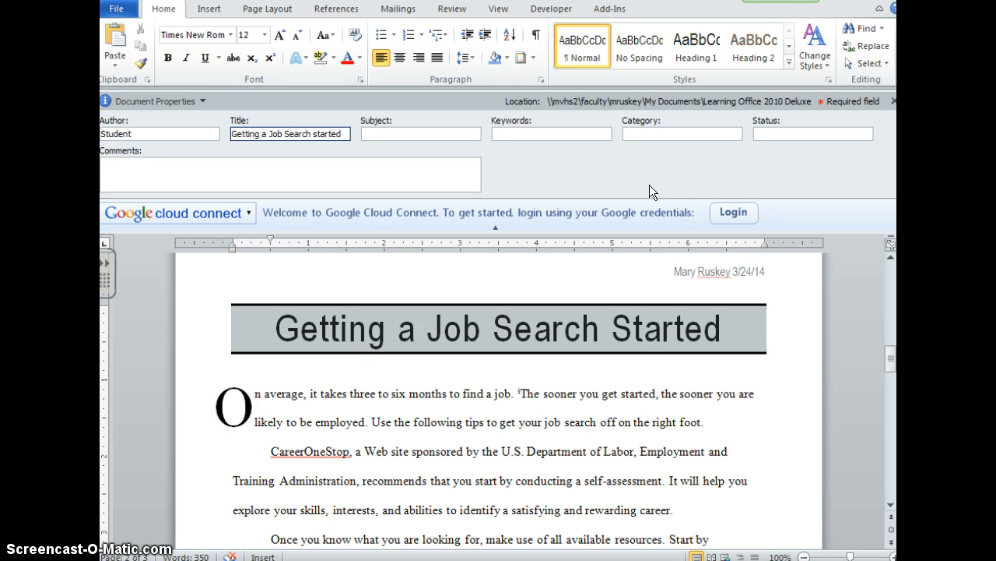
left_click(315, 133)
type("S")
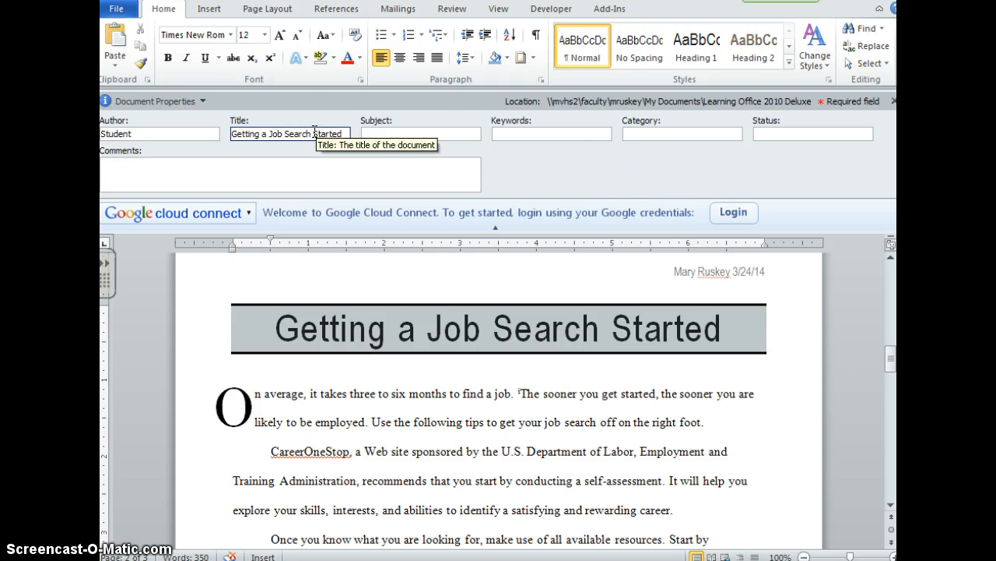
left_click(372, 134)
left_click(502, 134)
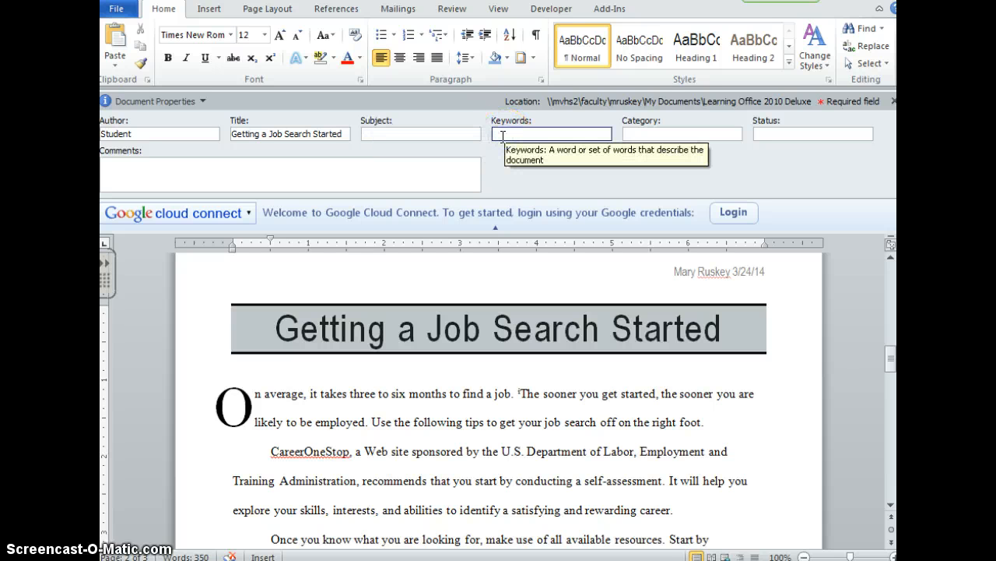
left_click(893, 100)
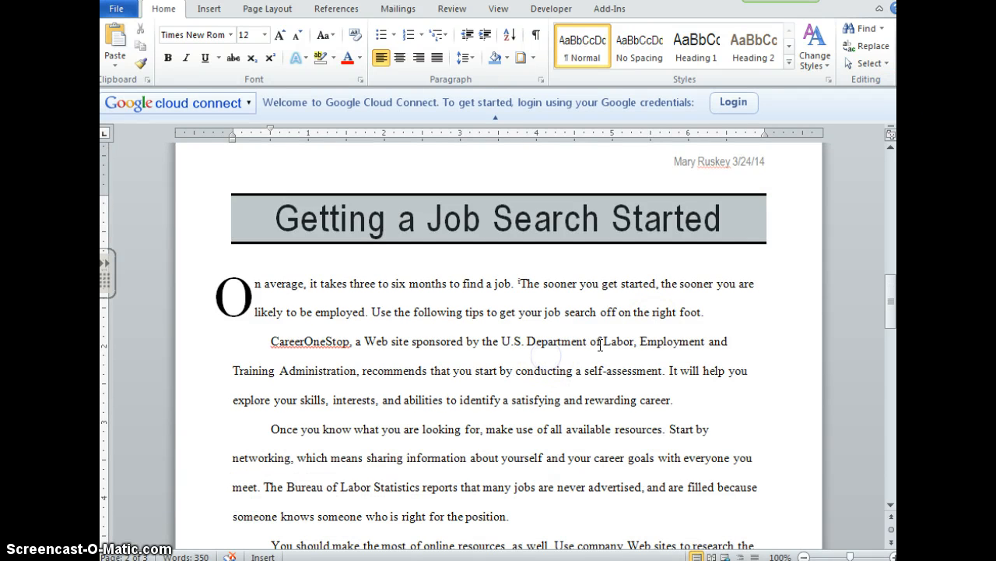
- Check the word count of the text from the title through the last body paragraph
scroll(600, 344, "up", 2)
scroll(599, 345, "up", 3)
scroll(600, 345, "down", 3)
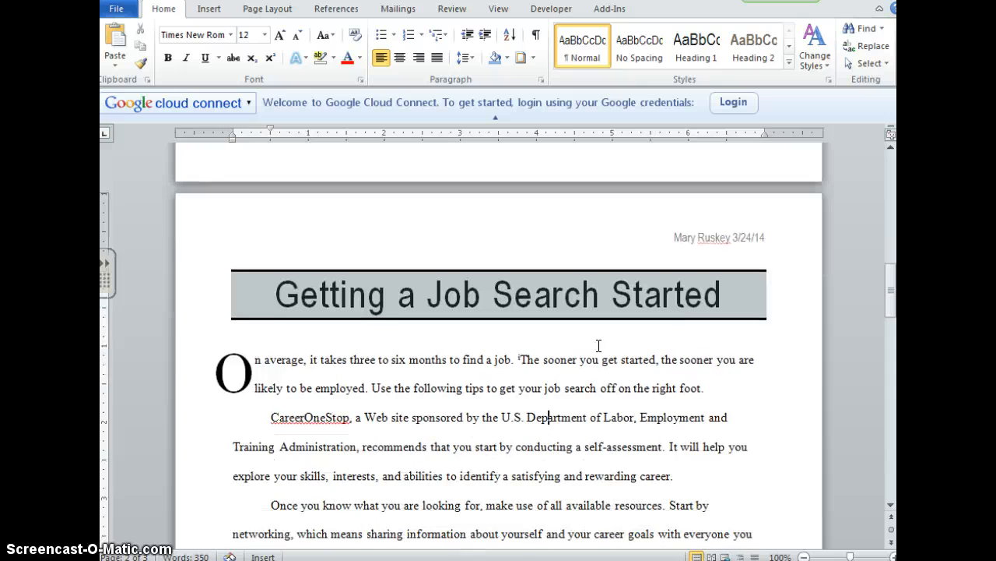
scroll(598, 345, "down", 1)
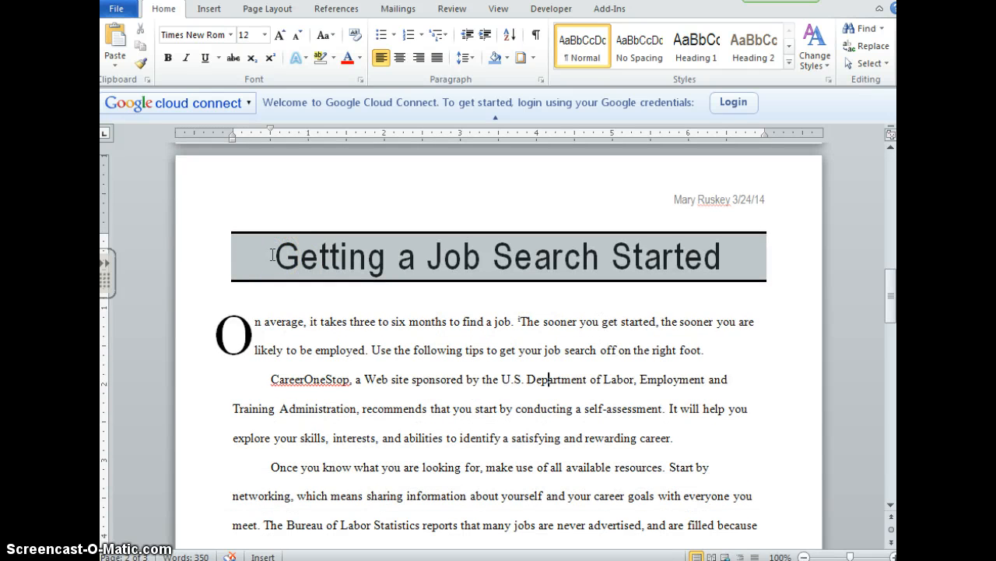
left_click_drag(272, 255, 576, 358)
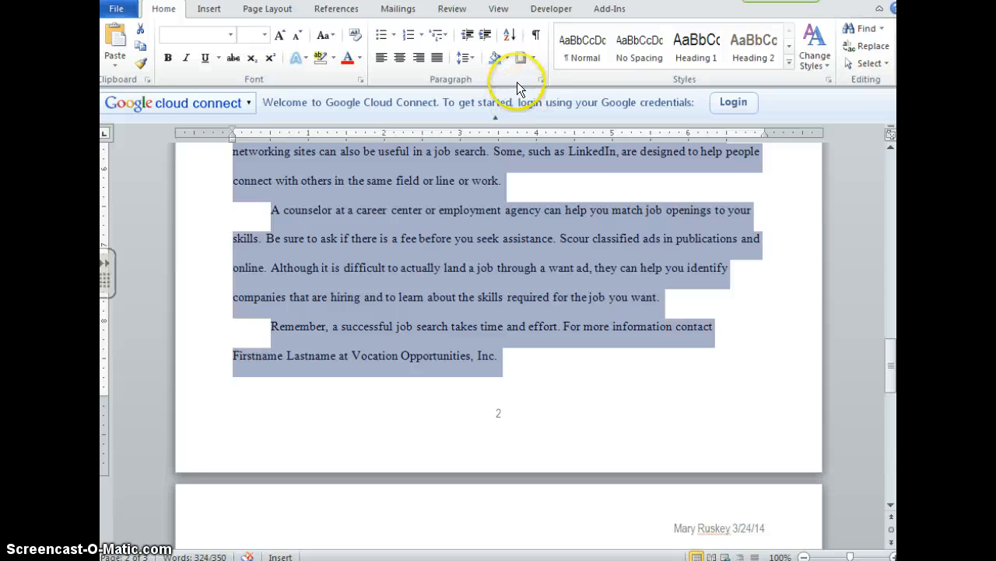
left_click(451, 9)
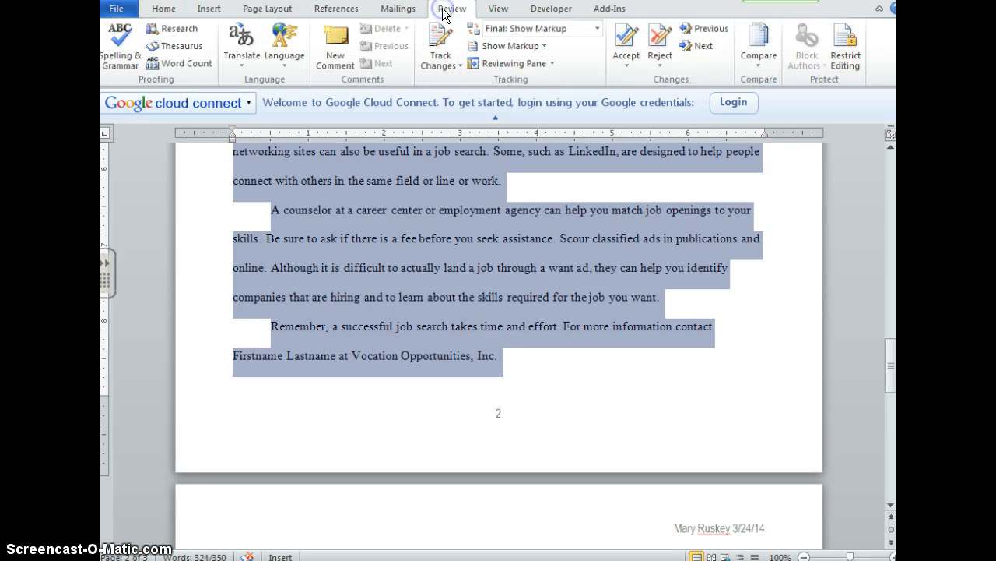
left_click(189, 62)
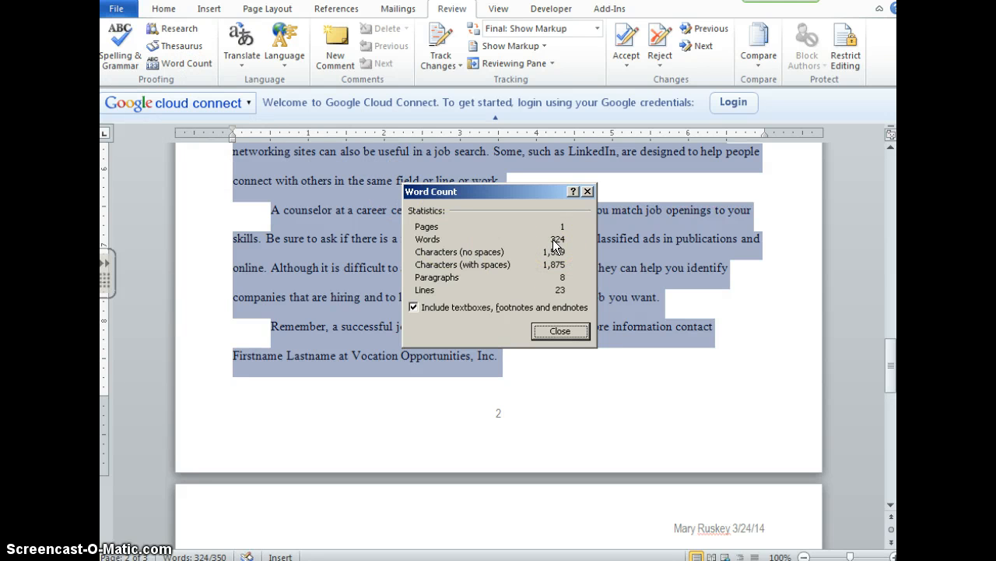
left_click(569, 330)
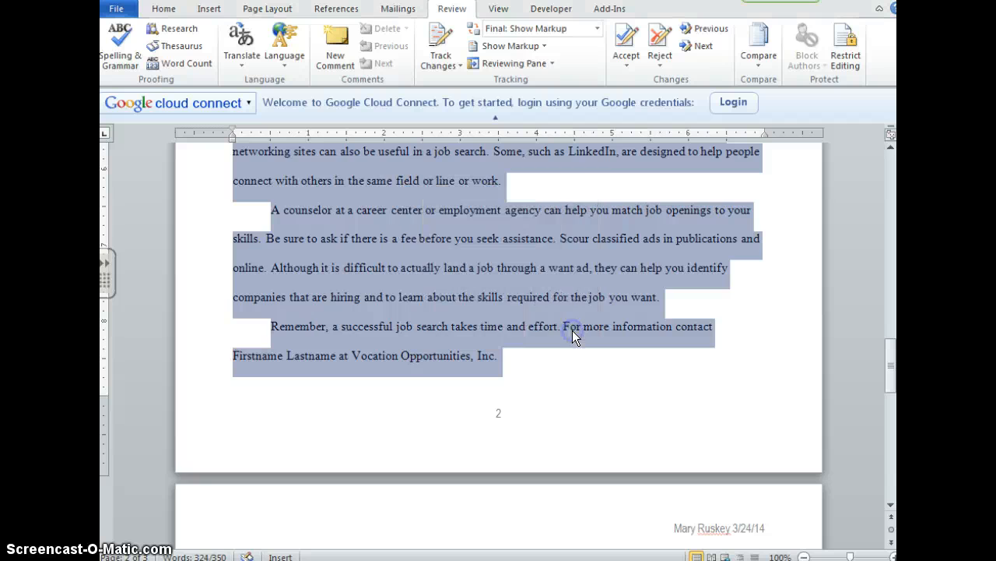
- Clear the text selection and go to the flagged word "CareerOneStop" in the second body paragraph
scroll(572, 330, "up", 4)
left_click(563, 327)
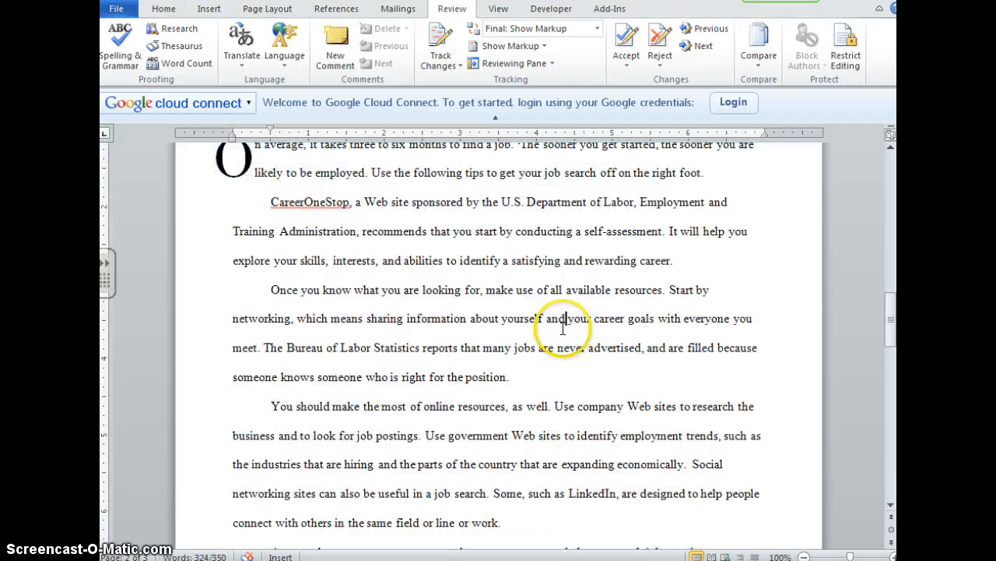
scroll(563, 327, "up", 2)
left_click(309, 278)
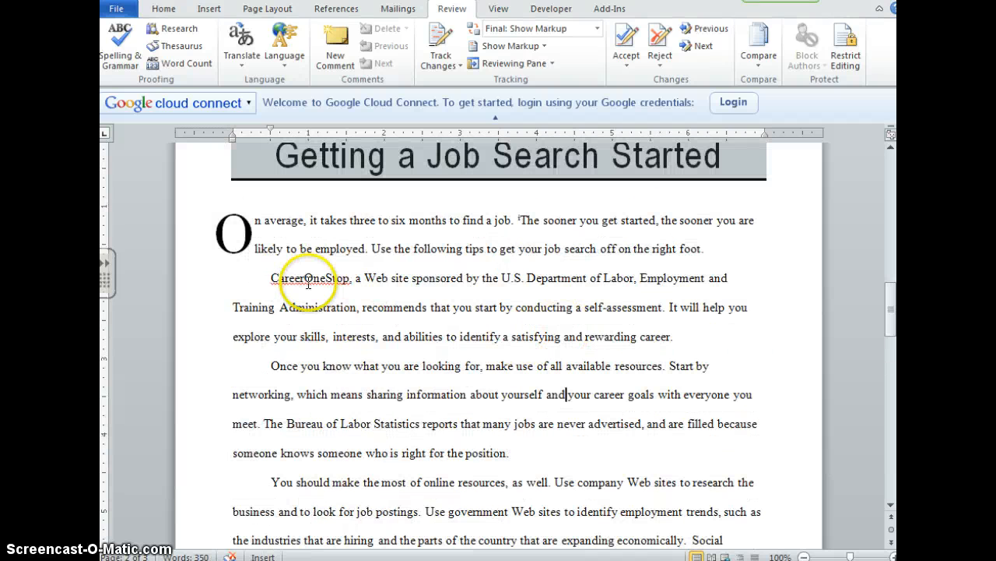